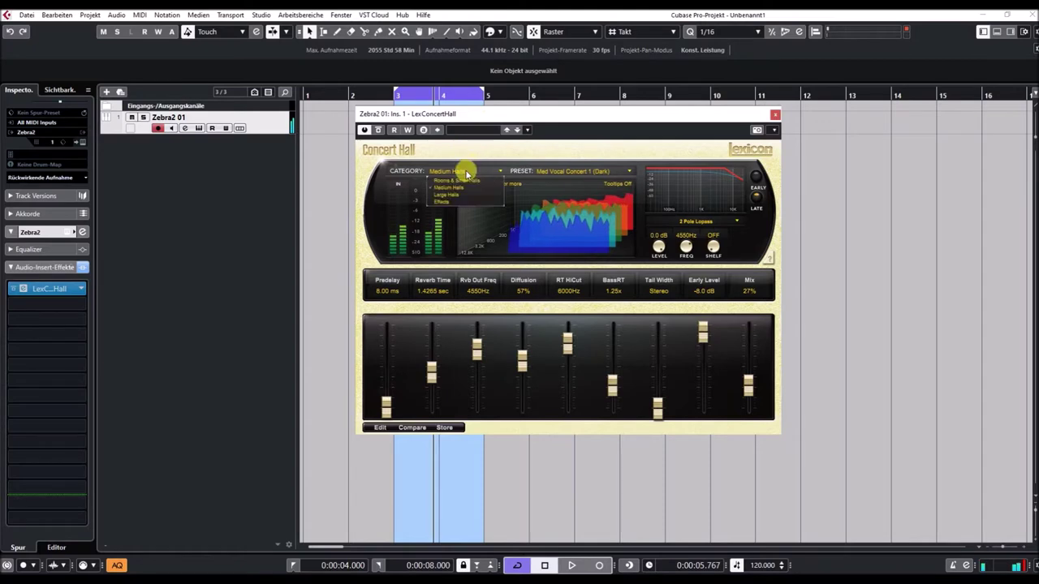
- Switch the reverb category to Rooms & Small Halls and audition the Water Pressure and No Pressure at All presets
click(458, 183)
click(562, 172)
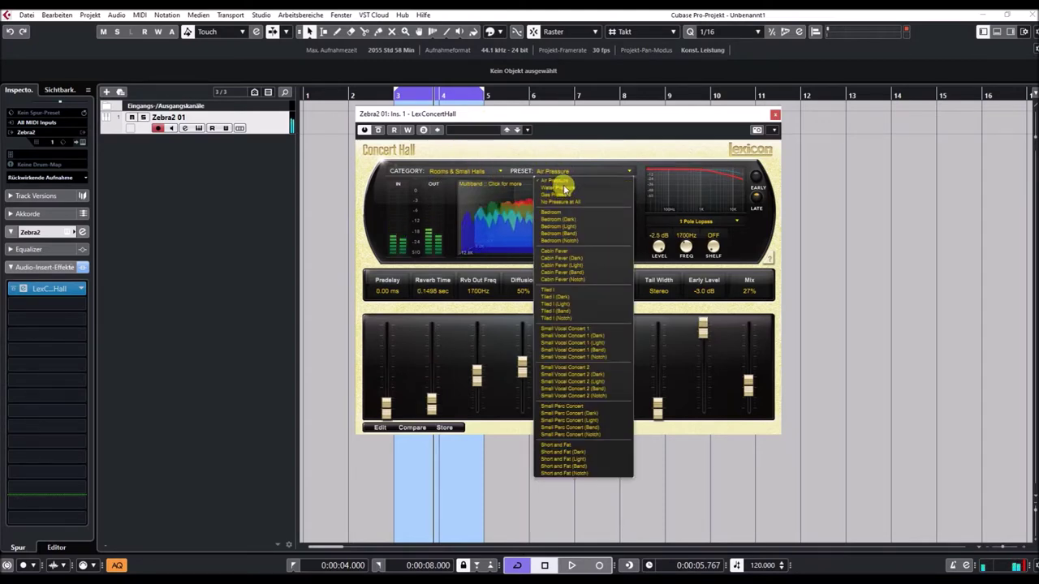
click(564, 188)
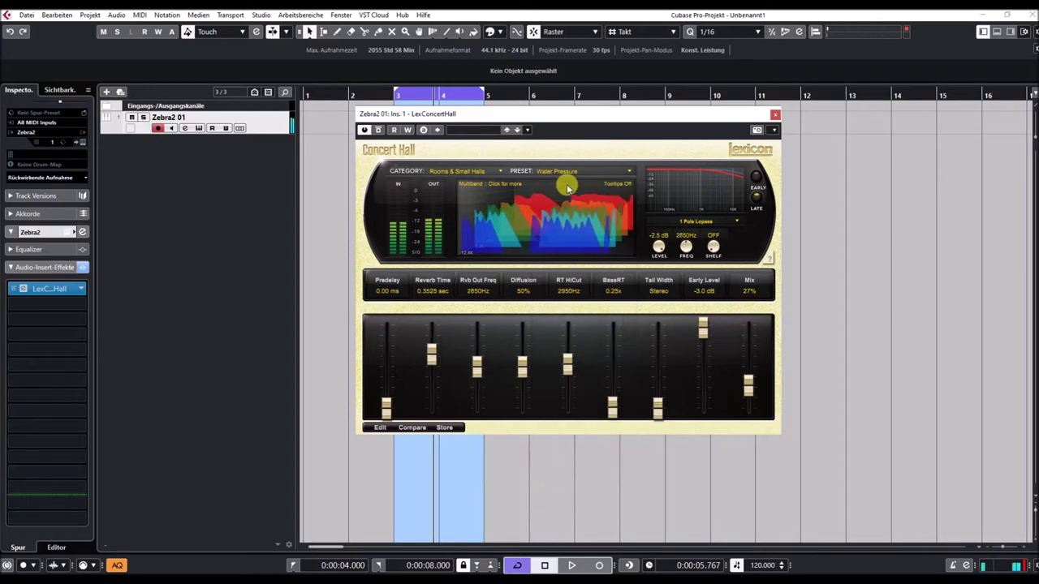
click(584, 171)
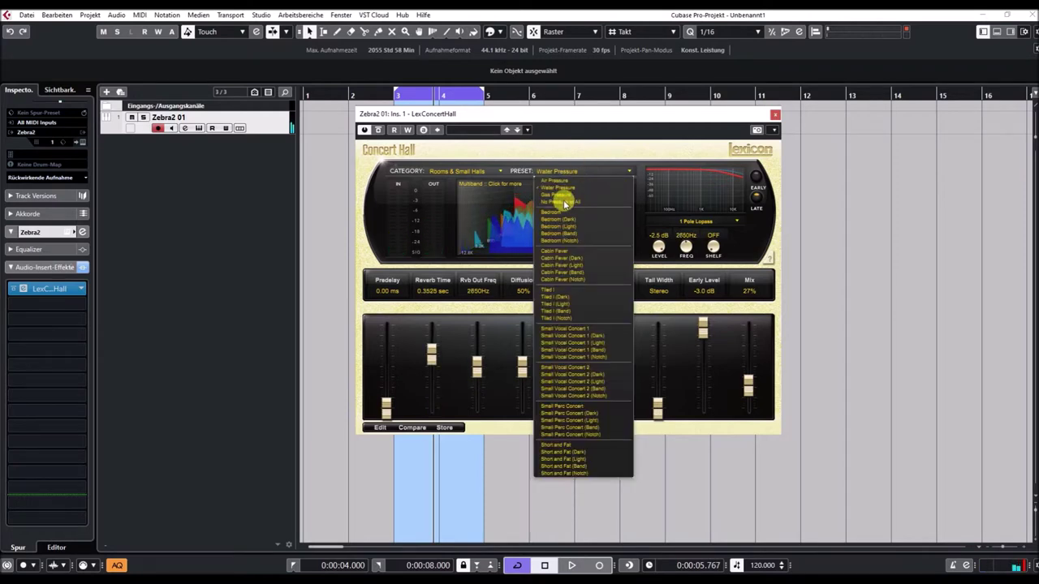
click(564, 200)
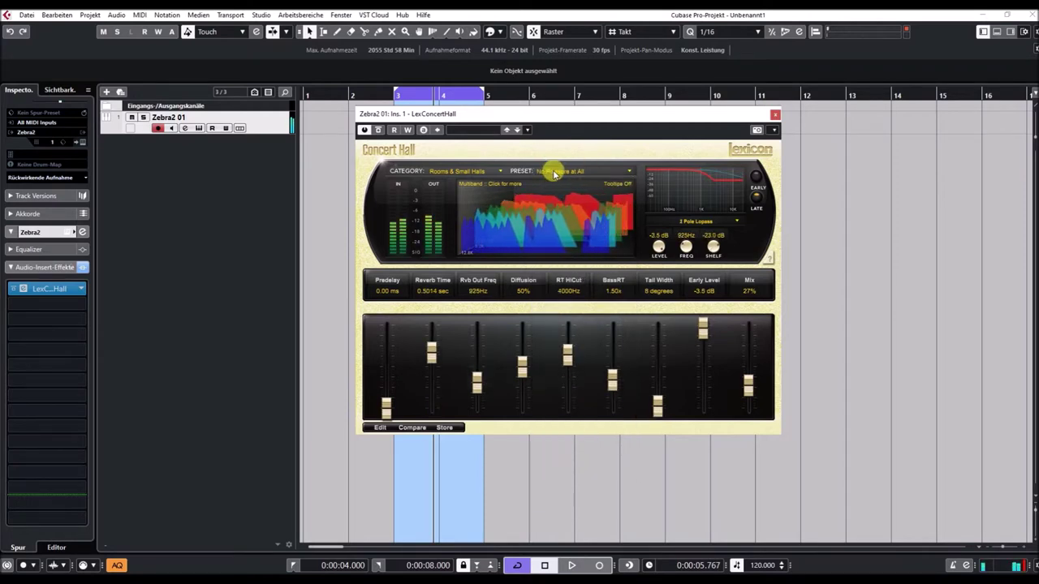
- Load the Bedroom (Dark) reverb preset and raise the Mix to 71%
click(555, 173)
click(557, 219)
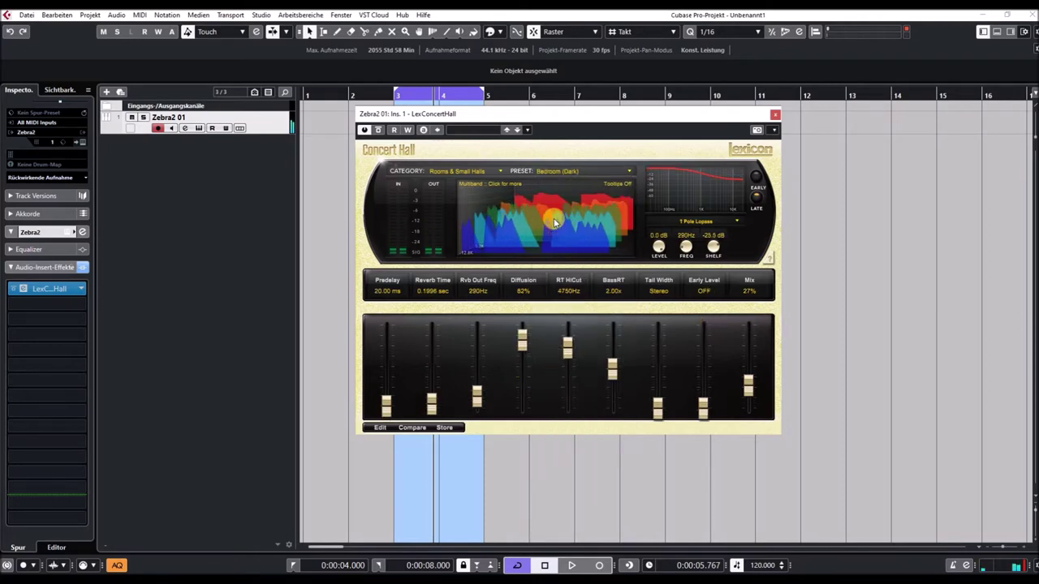
drag(744, 398, 748, 349)
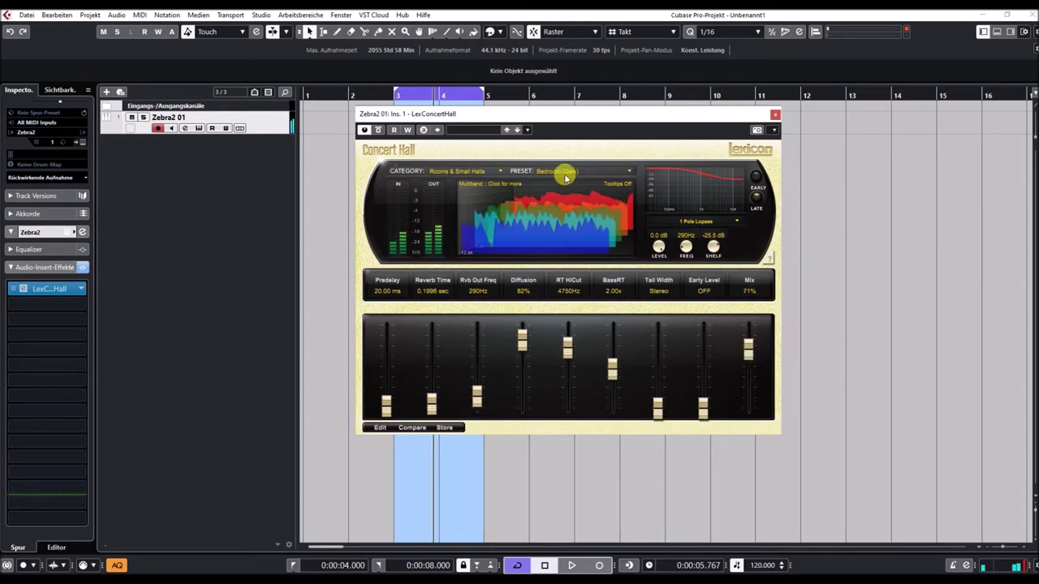
- Audition the Bedroom (Notch) preset with its filter frequency lowered to 70 Hz, followed by the Cabin Fever (Band) preset
click(564, 172)
click(562, 240)
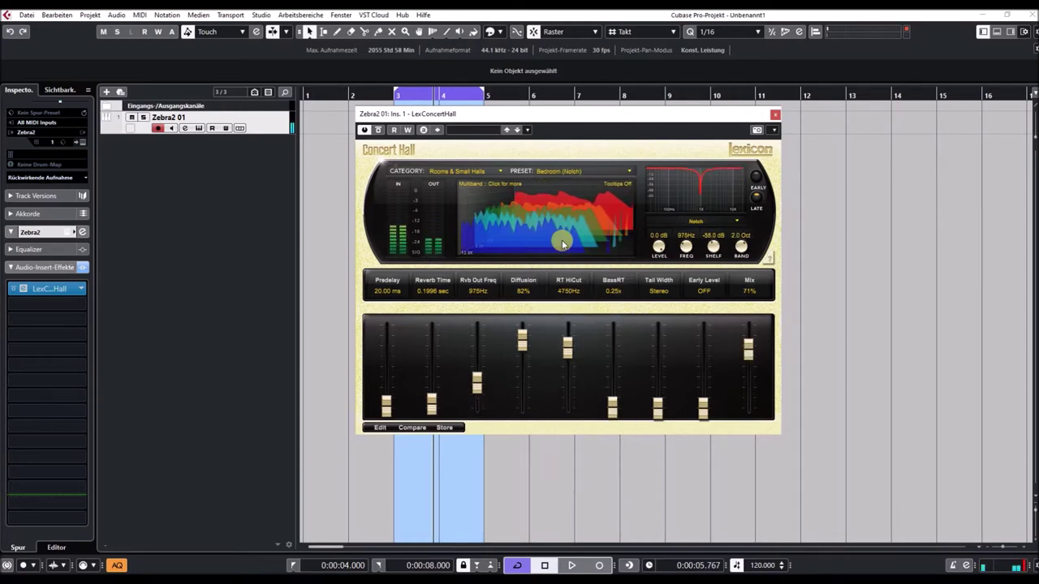
drag(686, 246, 686, 279)
click(623, 174)
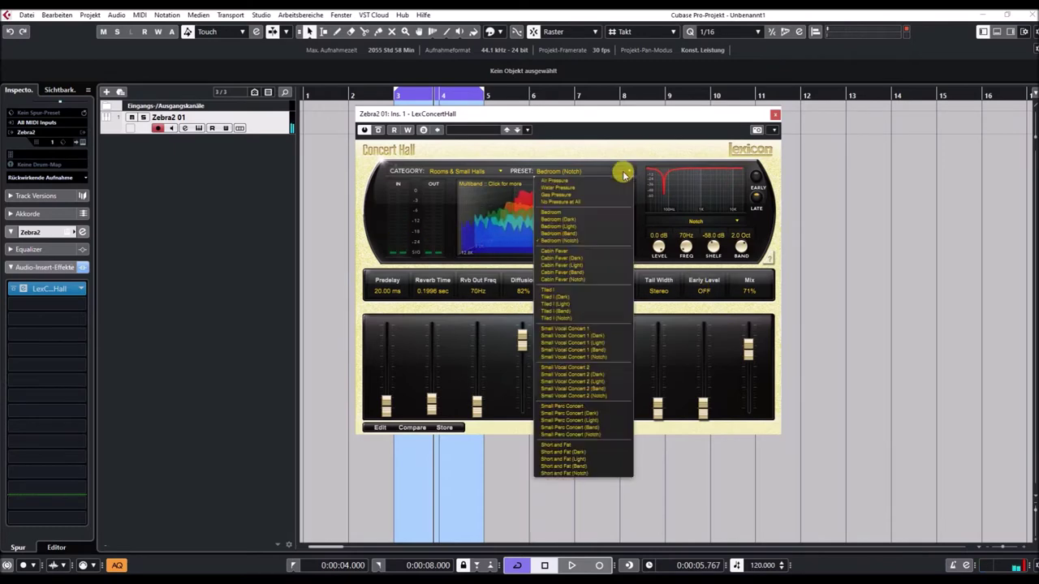
click(546, 272)
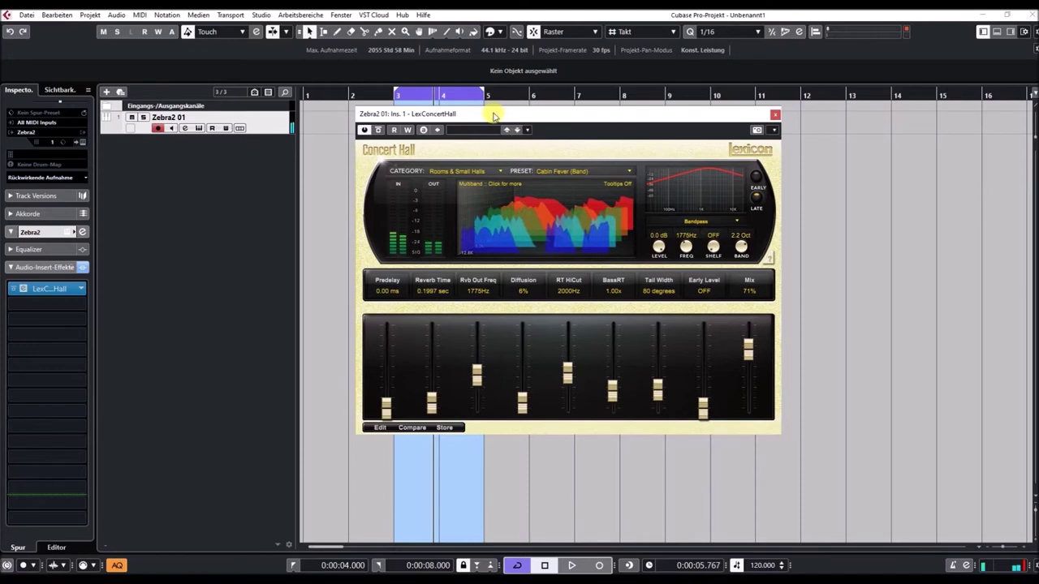
- Set the cycle range to bar 3, record a one-bar MIDI part on the Zebra2 01 track and select it
drag(494, 114, 573, 198)
drag(405, 104, 429, 92)
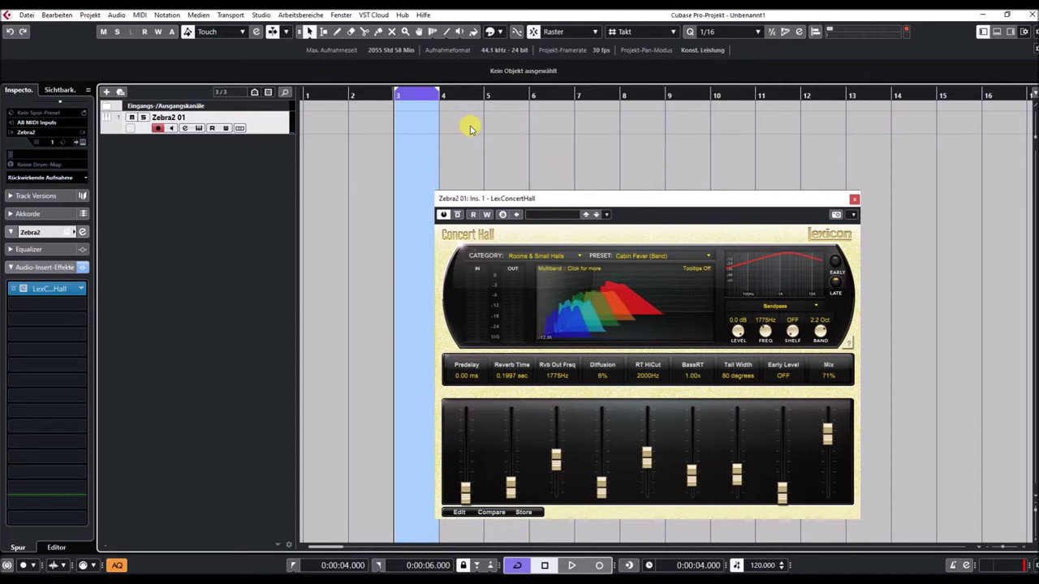
key(KP_Multiply)
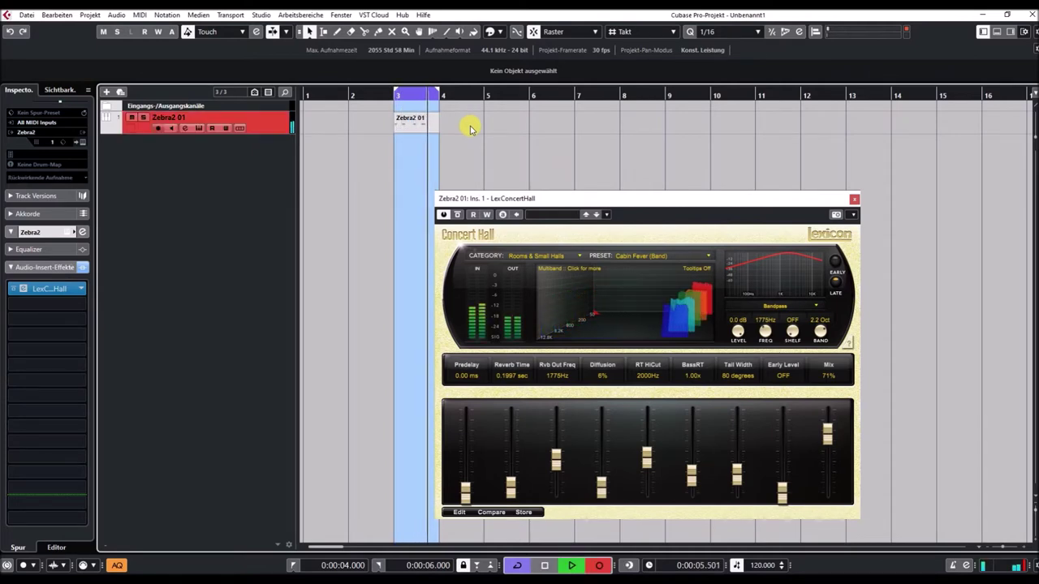
key(space)
key(space)
key(space)
click(427, 130)
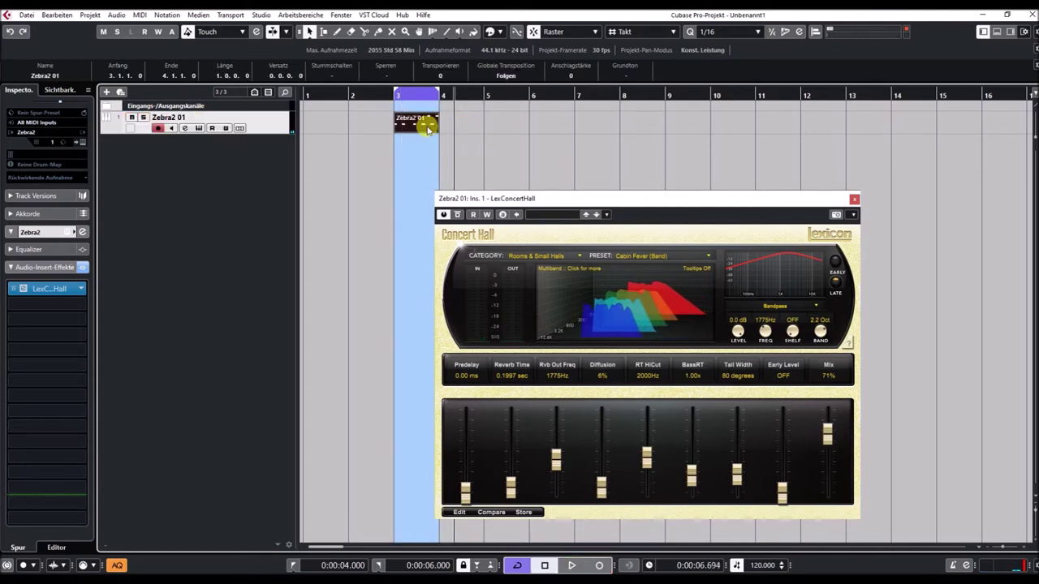
- Start looped playback of the recorded part and reposition the LexConcertHall window higher over the arrangement
drag(393, 101, 398, 112)
key(space)
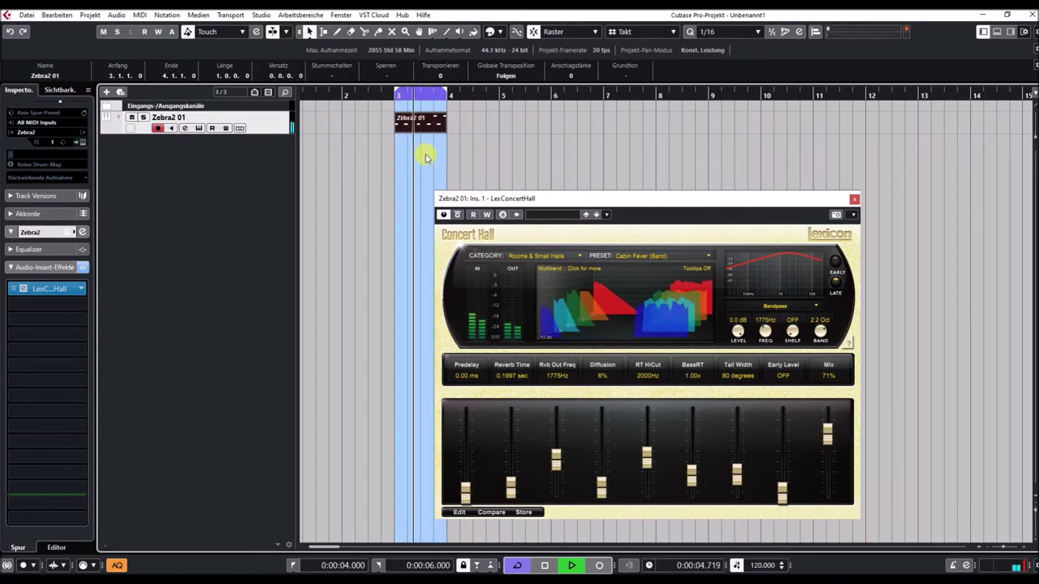
drag(573, 202, 450, 92)
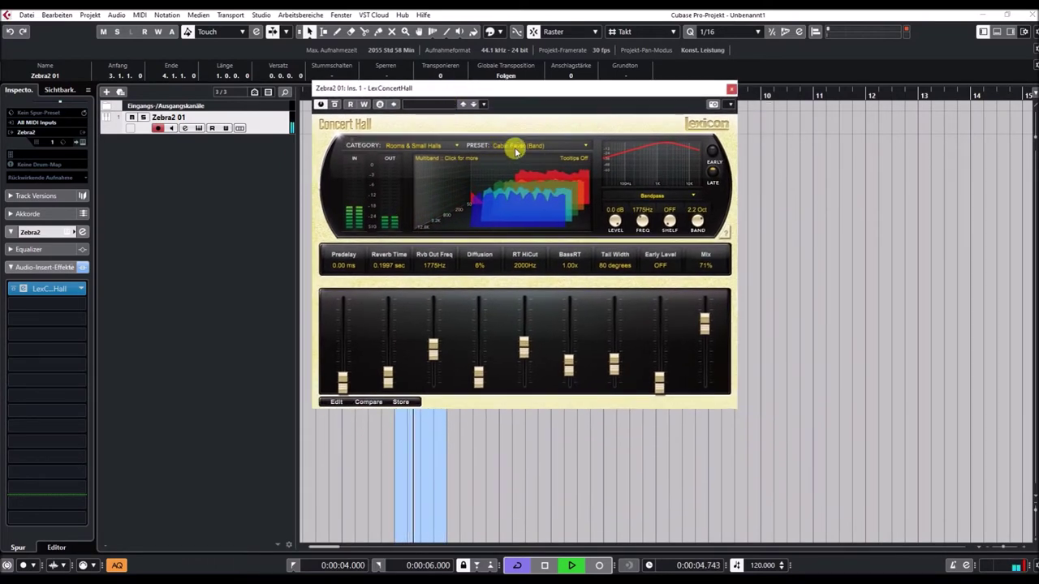
- Audition the Tiled I (Light) and Tiled I (Band) reverb presets on the looping part
click(584, 146)
click(511, 279)
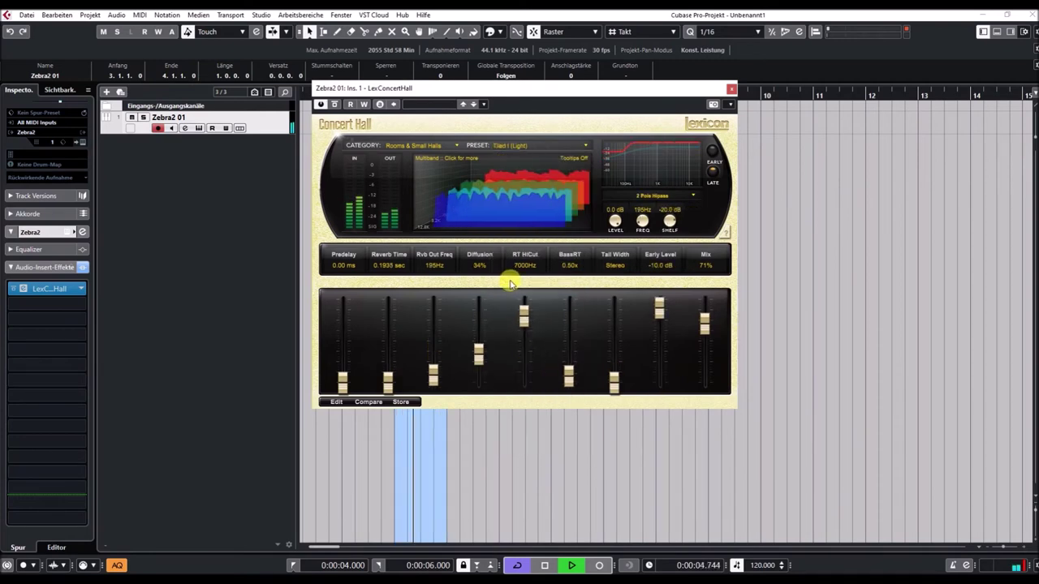
click(533, 147)
click(513, 287)
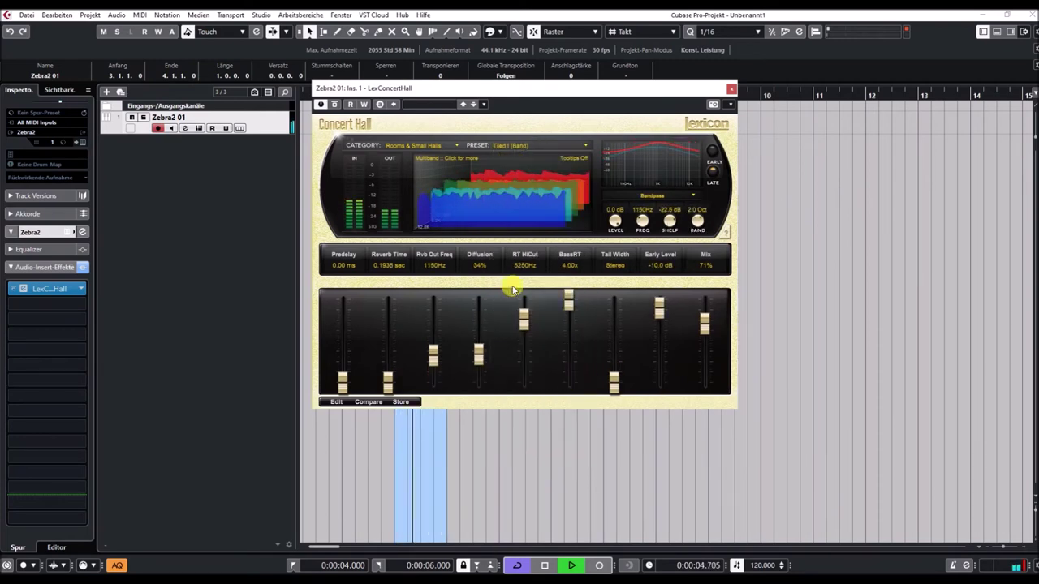
- Adjust the bandpass filter to 330 Hz frequency, -6.5 dB shelf, 1.2 octave band and -7.5 dB level
drag(644, 227, 641, 255)
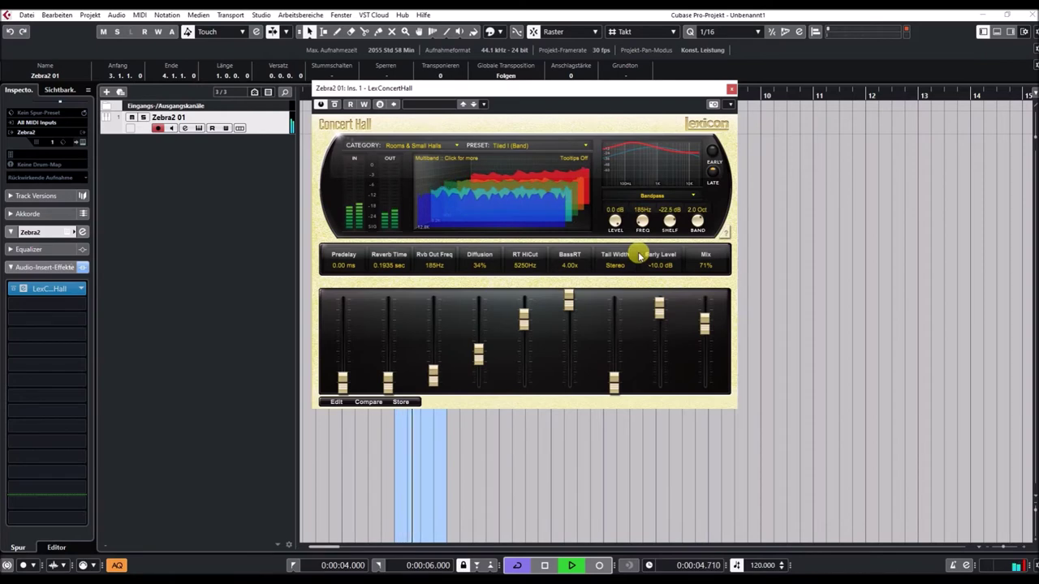
drag(670, 233, 668, 180)
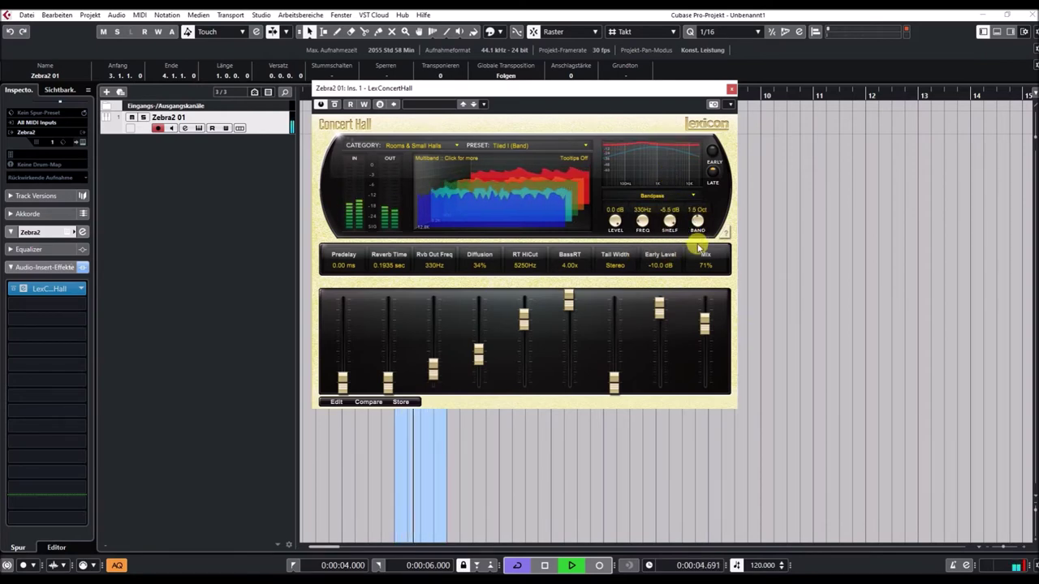
mouse_move(631, 233)
mouse_down()
mouse_move(619, 248)
mouse_move(626, 308)
mouse_move(619, 235)
mouse_up()
- Audition the Cabin Fever (Light) and Small Vocal Concert 1 (Dark) reverb presets
click(559, 149)
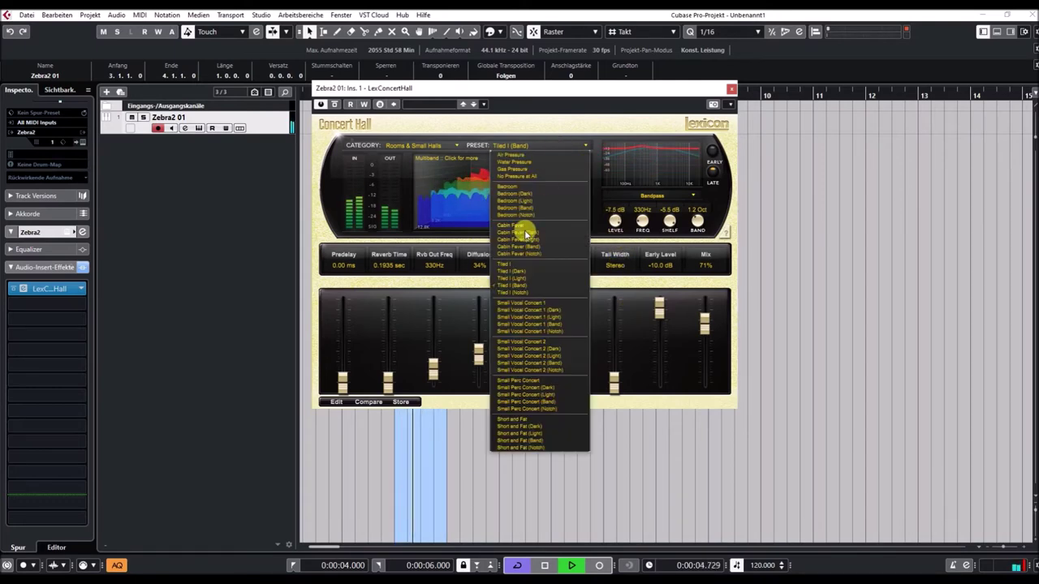
click(519, 240)
click(528, 148)
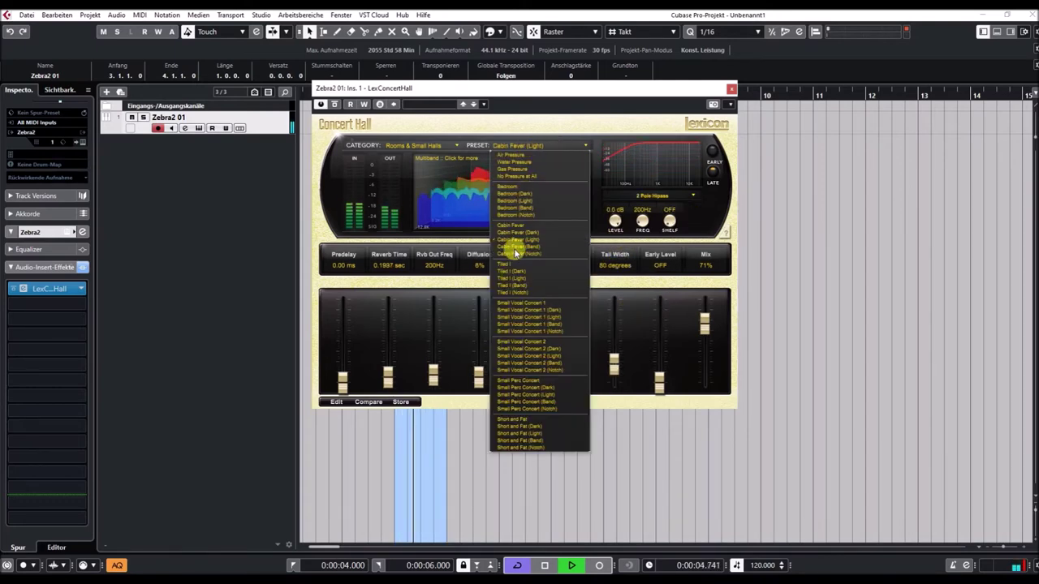
click(512, 310)
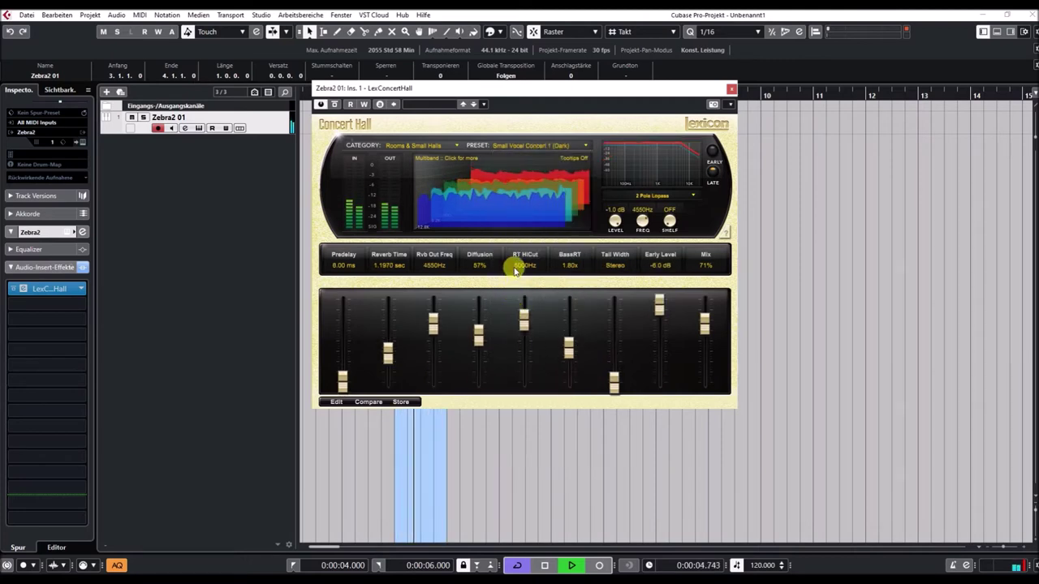
- Load the Small Vocal Concert 2 (Light) reverb preset
click(536, 150)
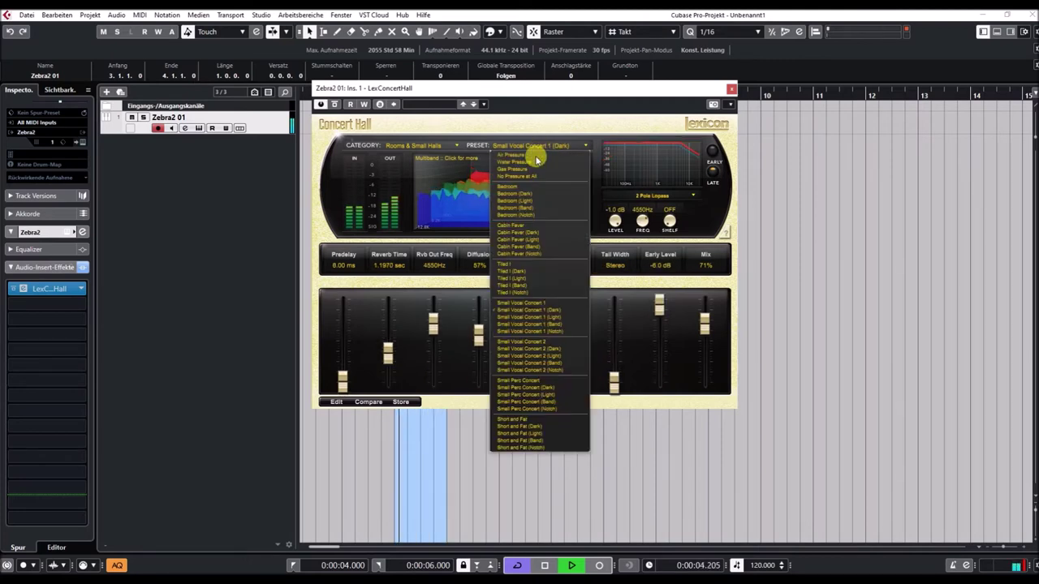
click(519, 324)
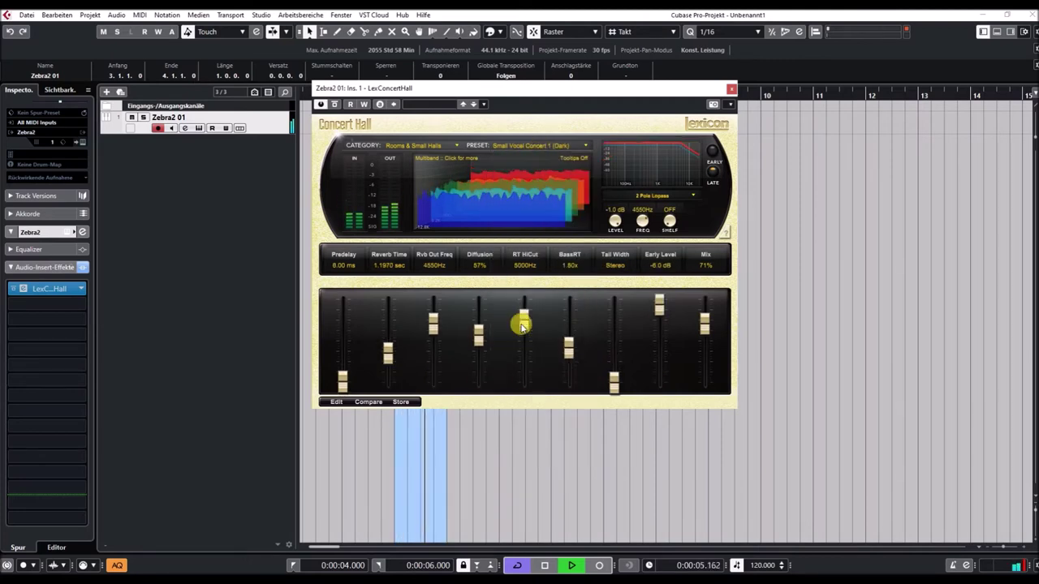
click(520, 150)
click(519, 357)
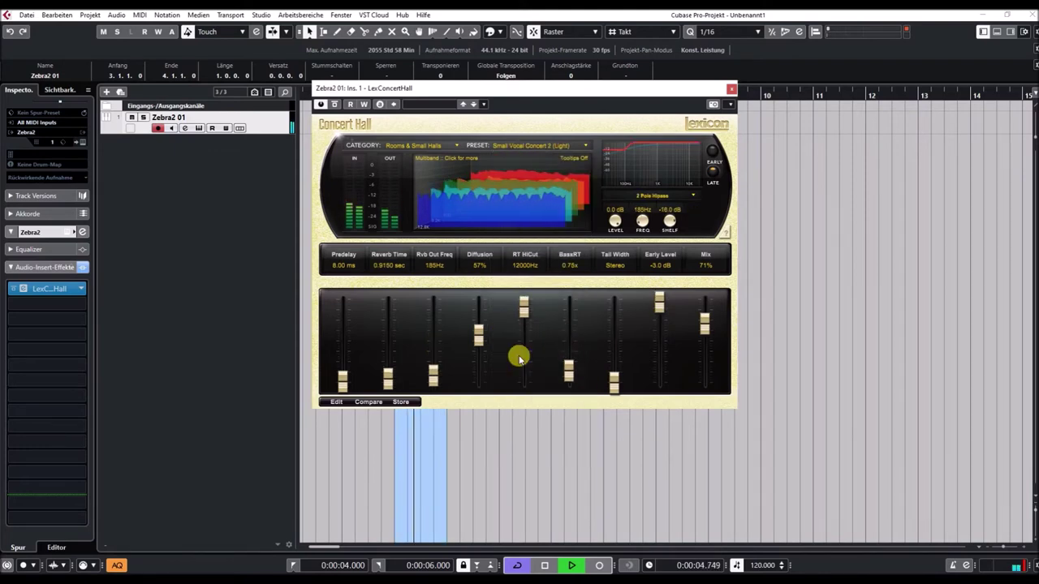
- Set Diffusion to 47%, Rvb Out Freq to 4175 Hz, Reverb Time to about 3.86 sec and Early Level to -41.5 dB
drag(483, 322, 435, 331)
drag(385, 376, 385, 332)
drag(655, 315, 656, 334)
mouse_move(611, 383)
mouse_down()
mouse_move(612, 332)
mouse_move(614, 382)
mouse_up()
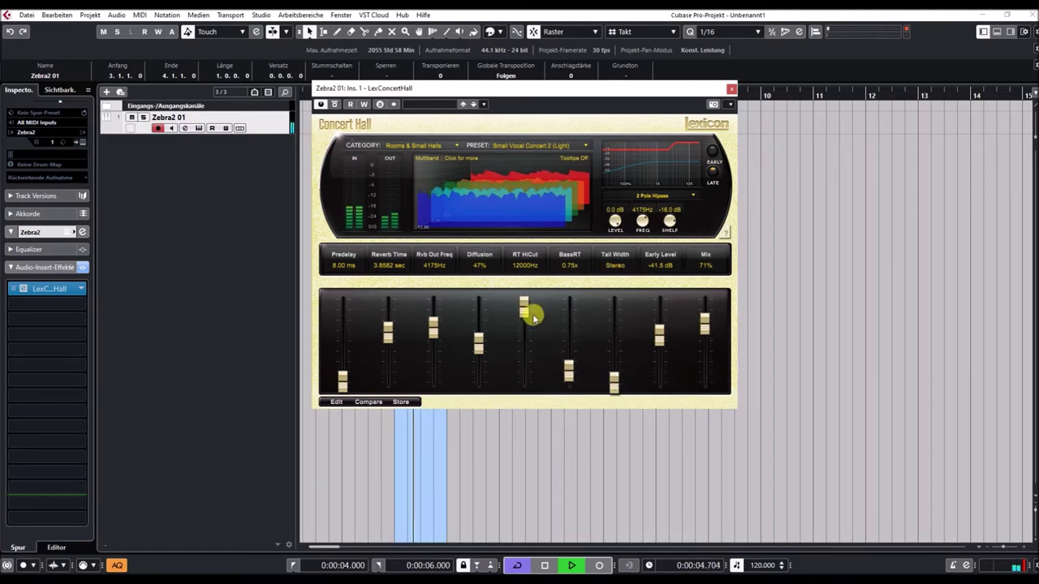
- Audition the Small Perc Concert (Light) preset and switch the reverb category to Medium Halls
click(521, 151)
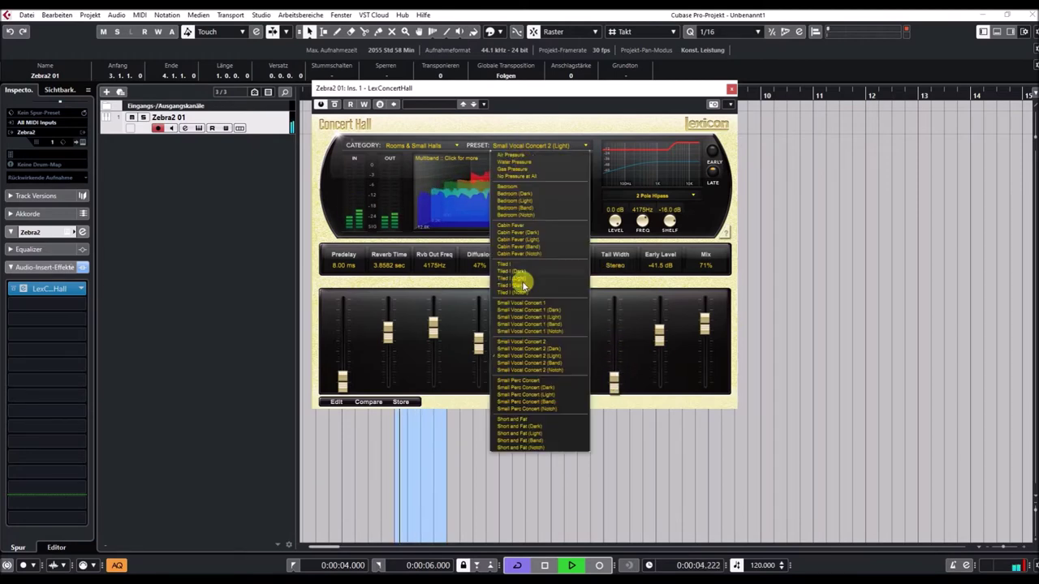
click(518, 387)
click(423, 146)
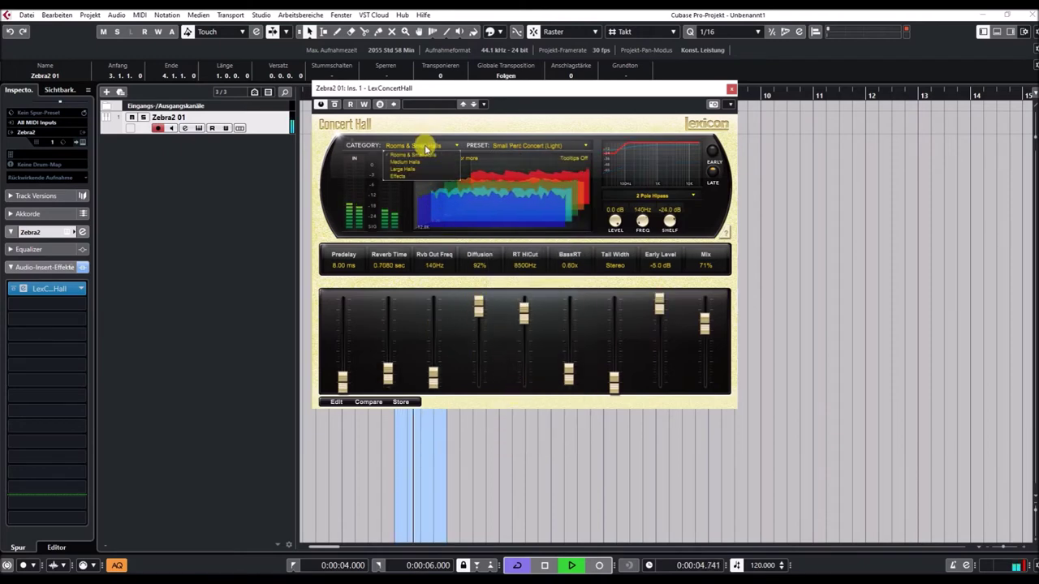
click(414, 163)
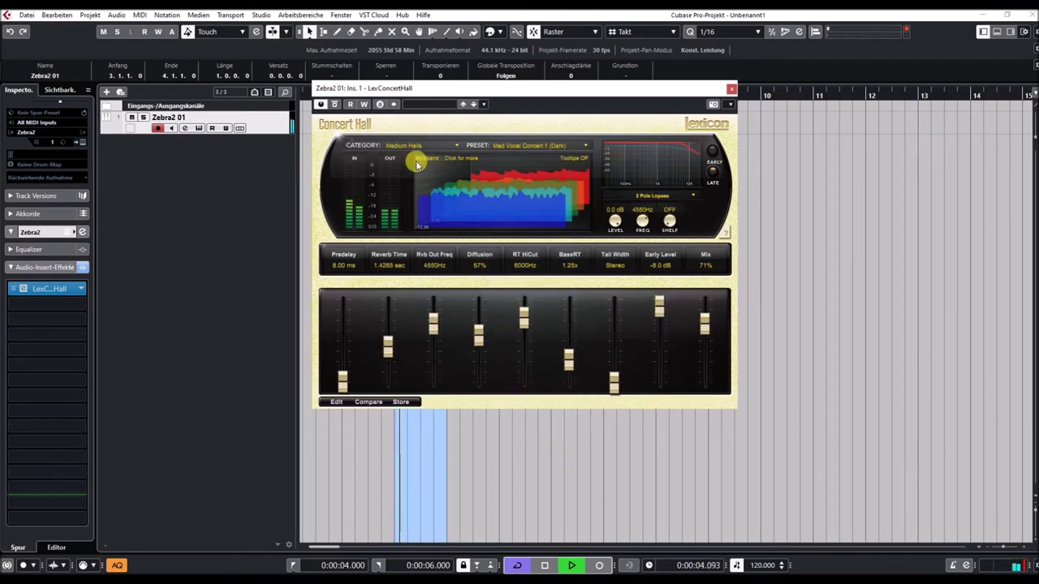
- Audition the Med Vocal Concert 1 (Band) and Med Vocal Concert 3 (Notch) reverb presets
click(524, 149)
click(520, 176)
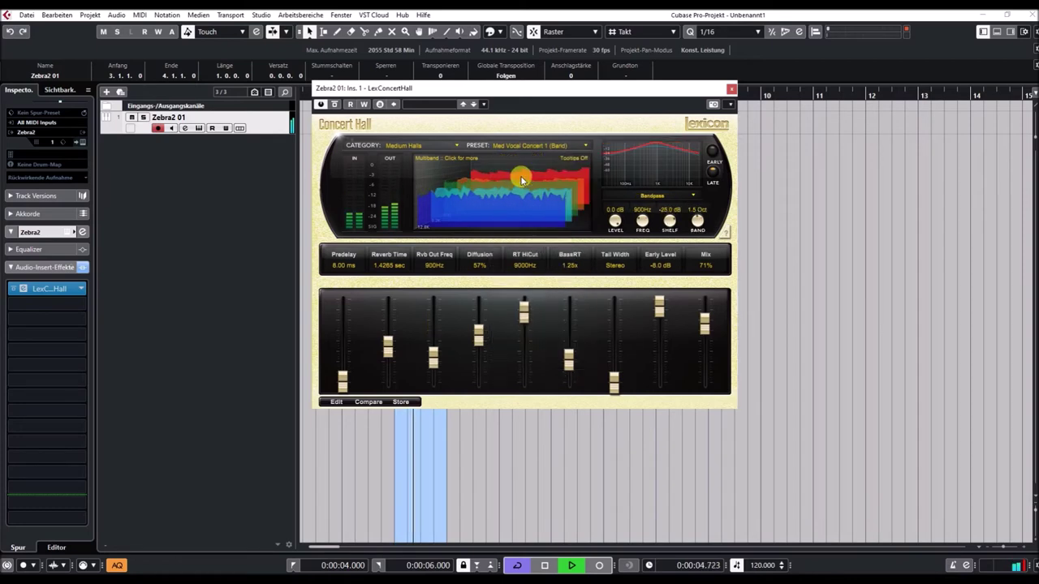
click(520, 145)
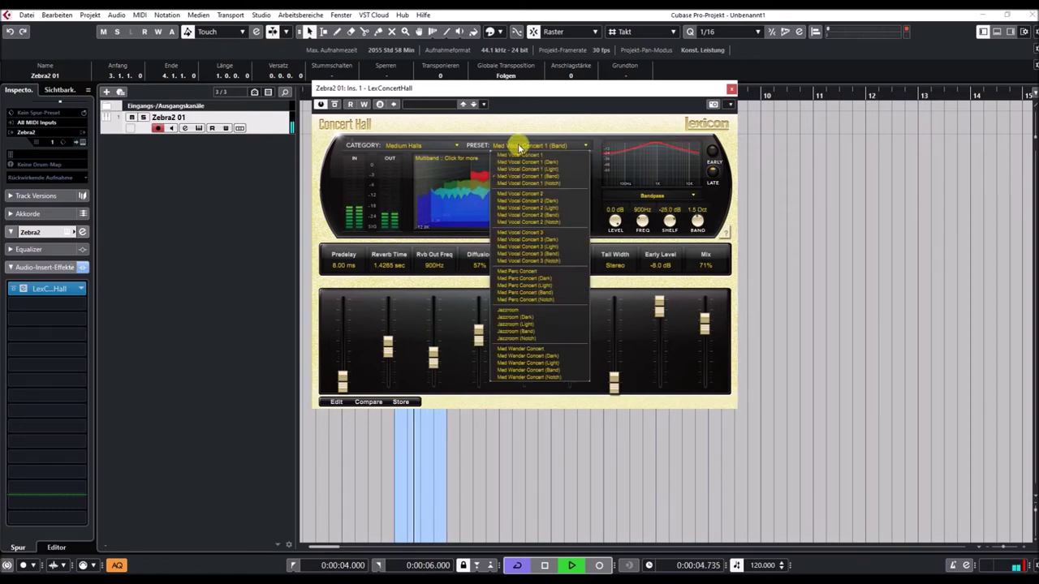
click(522, 260)
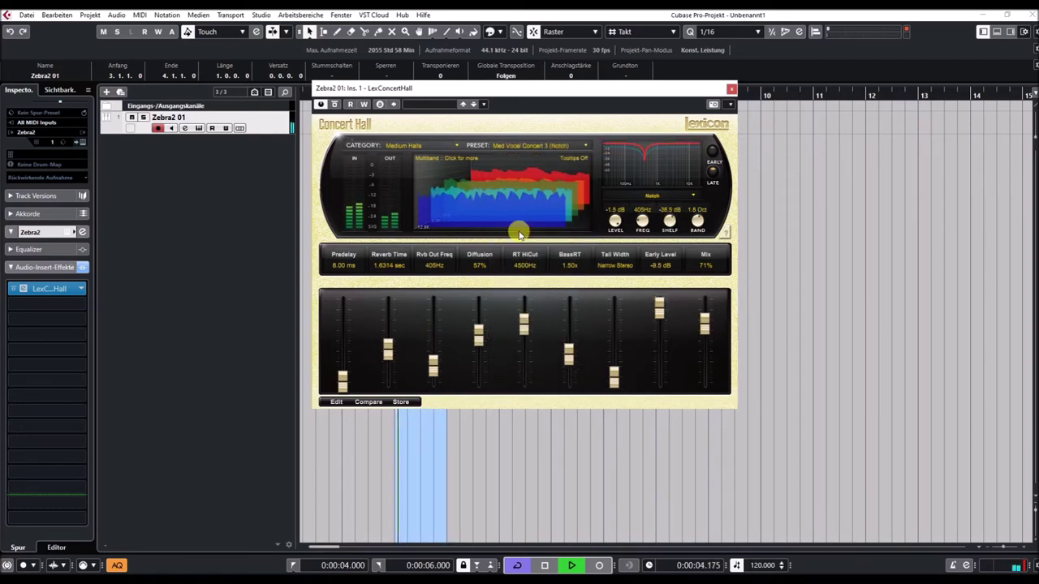
- Audition the Jazzroom (Dark) preset and load the Med Wander Concert (Dark) preset
click(520, 150)
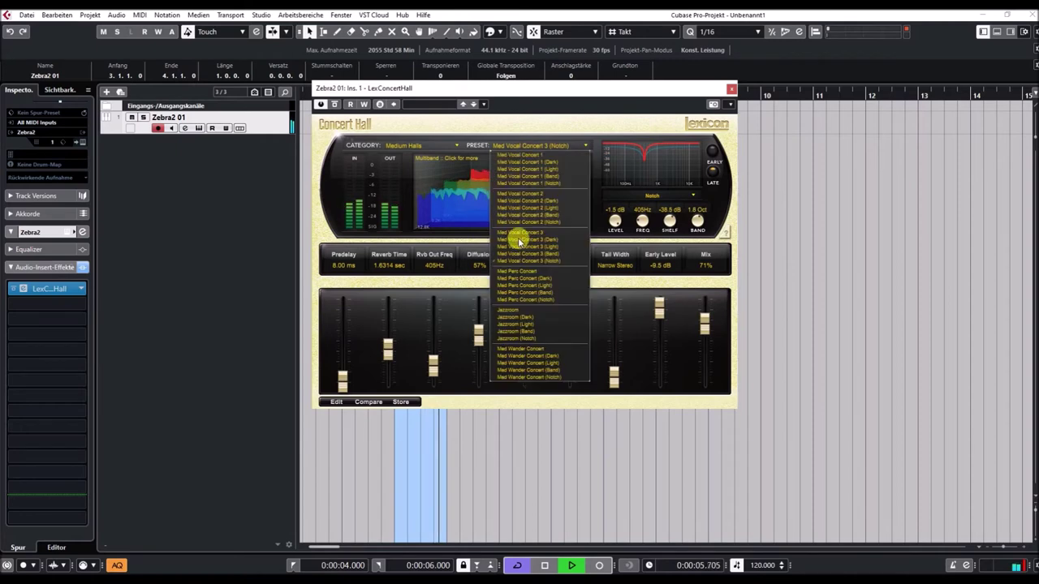
click(514, 317)
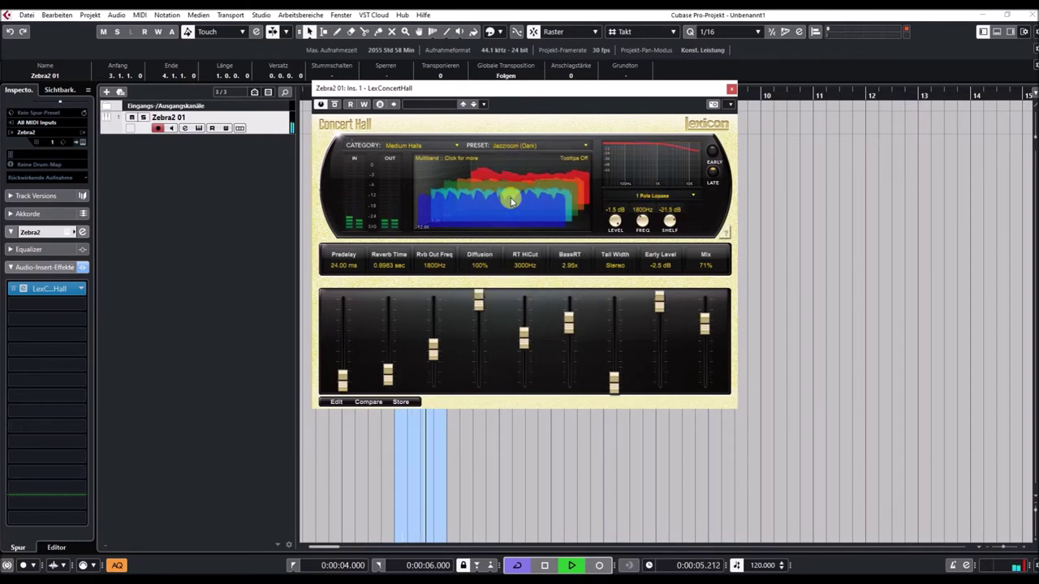
click(516, 147)
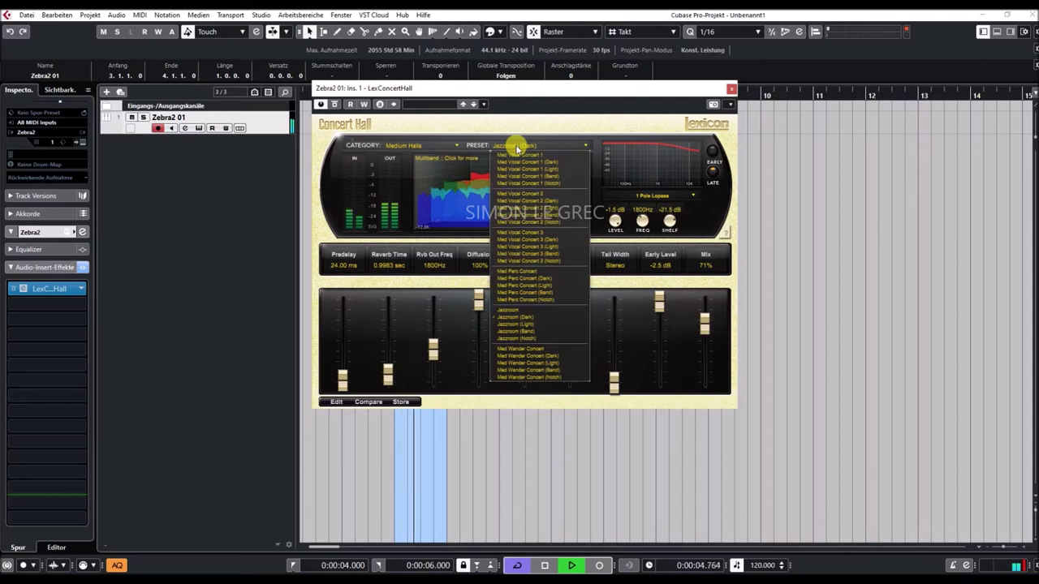
click(520, 355)
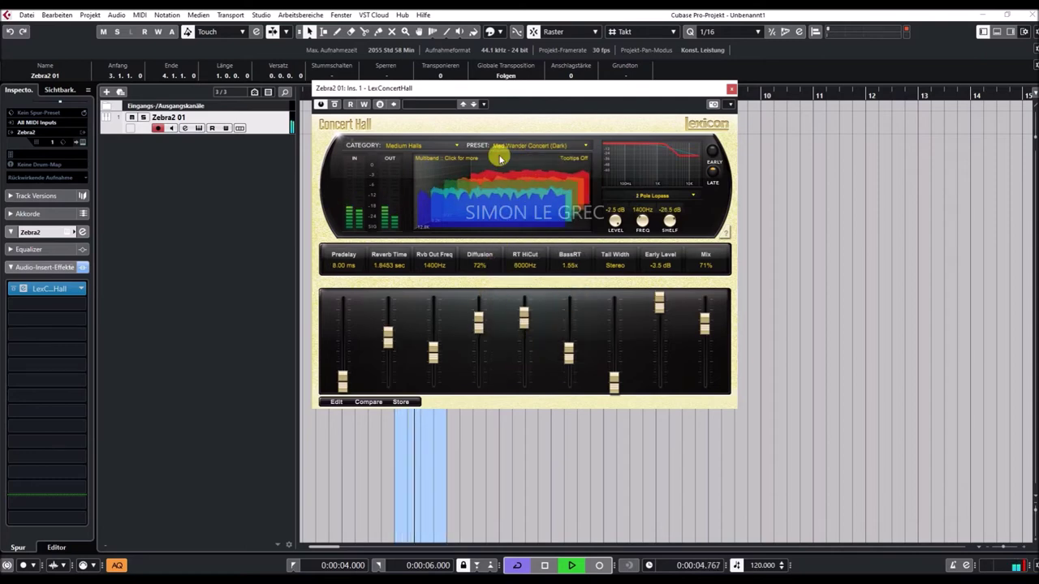
- Set the Concert Hall's Rvb Out Freq to 1825 Hz and stop the looped playback
drag(520, 91, 588, 176)
mouse_move(708, 310)
mouse_down()
mouse_move(710, 293)
mouse_move(709, 360)
mouse_move(697, 300)
mouse_up()
click(334, 292)
key(space)
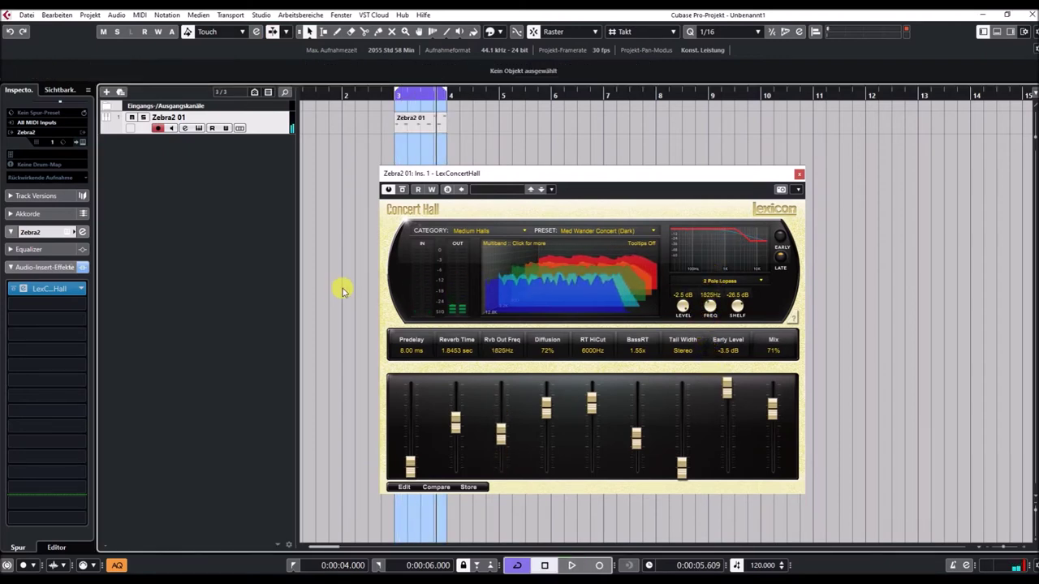
- Replace the LexConcertHall insert on the Zebra2 track with LexRoom, discarding the Concert Hall changes
click(797, 174)
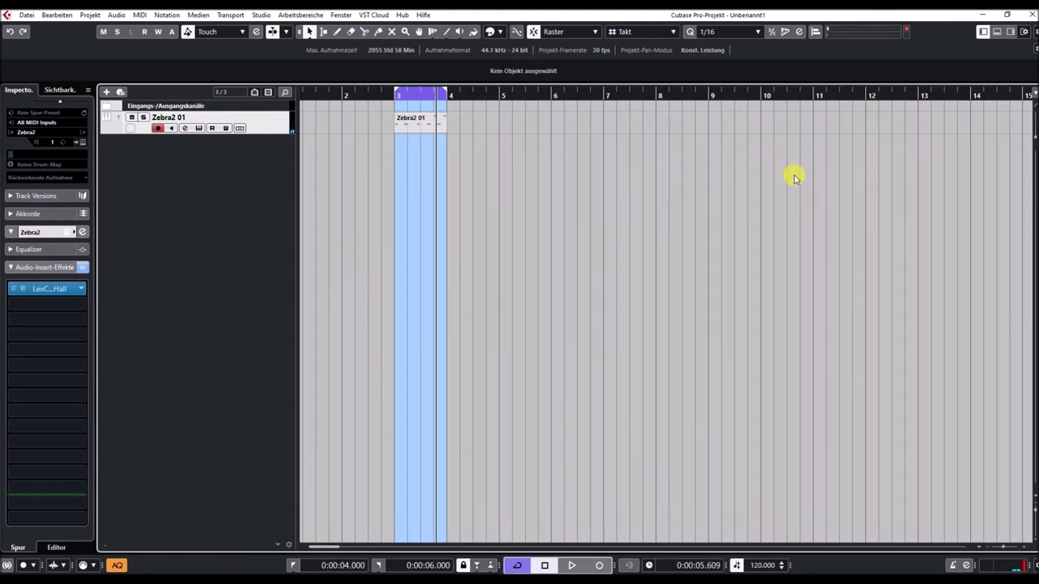
click(88, 287)
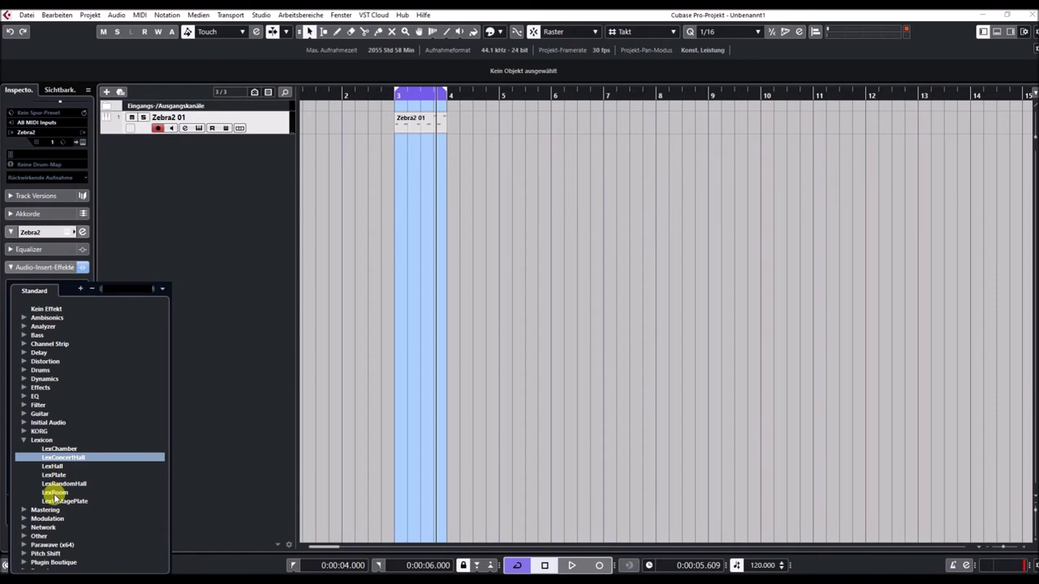
click(54, 493)
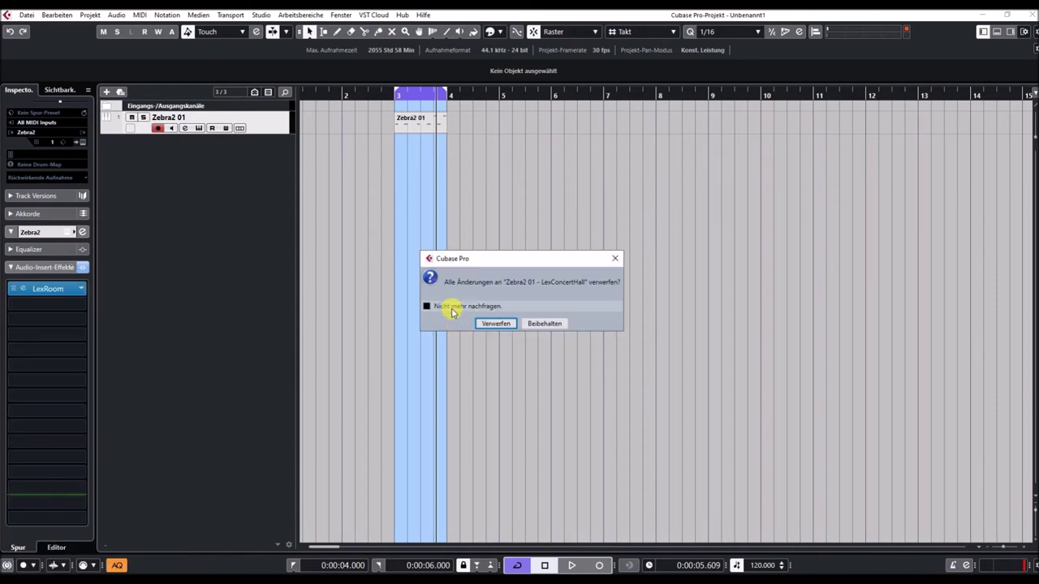
click(496, 324)
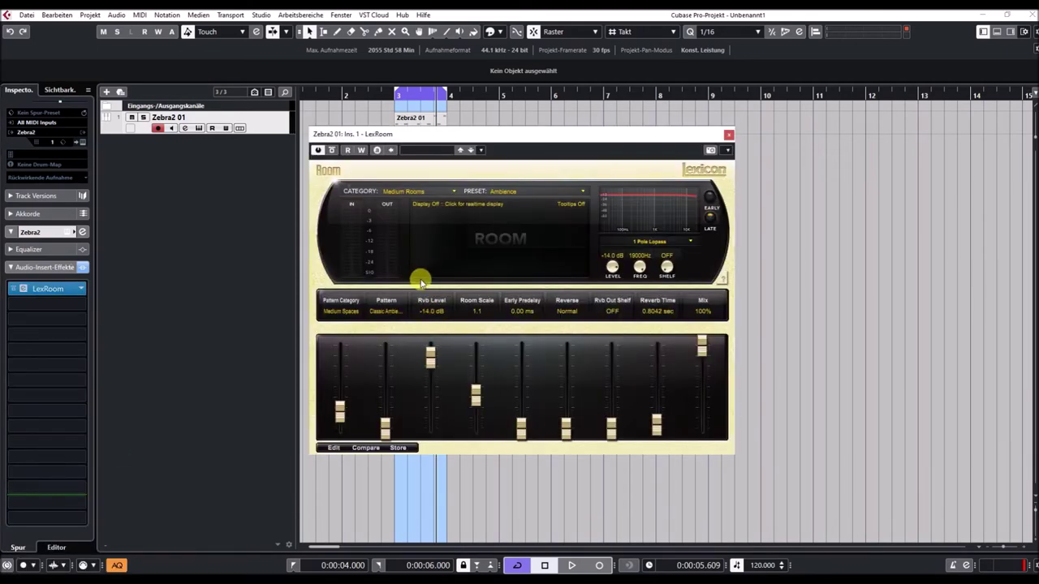
- Return the playhead to bar 3 and audition the Medium Playroom preset in the Medium Rooms category
click(399, 99)
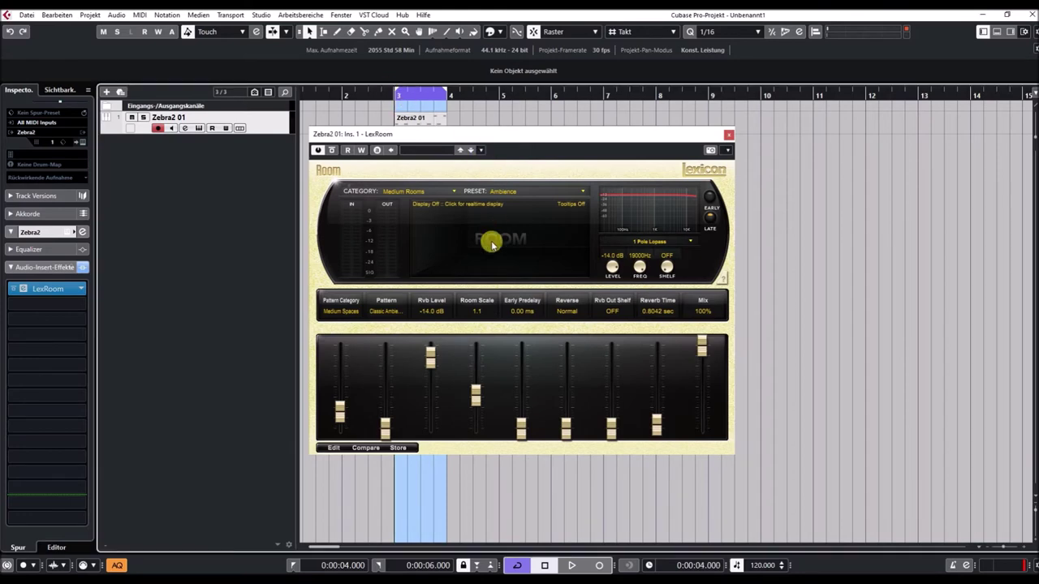
click(508, 193)
click(509, 203)
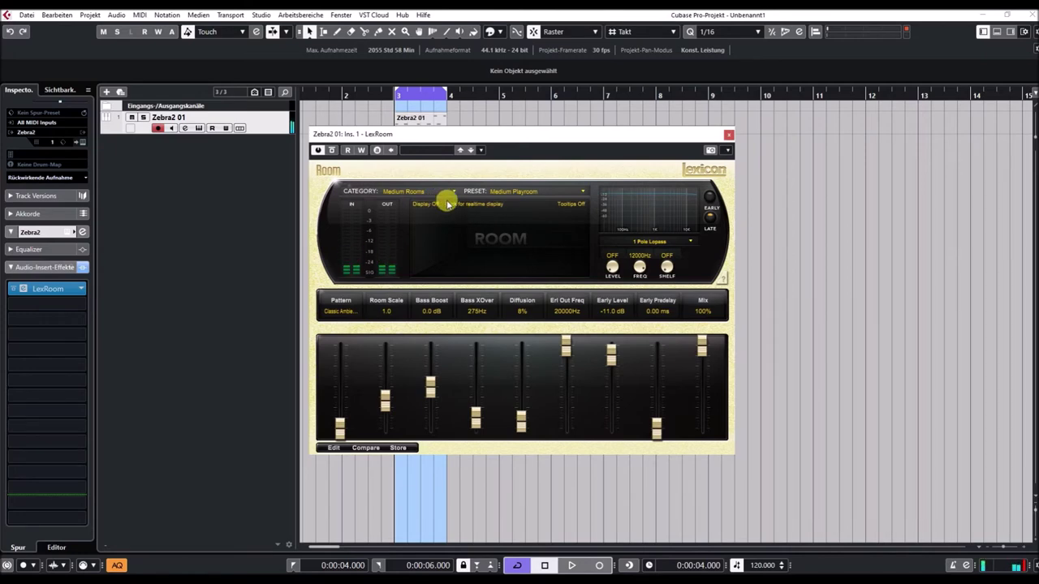
click(424, 193)
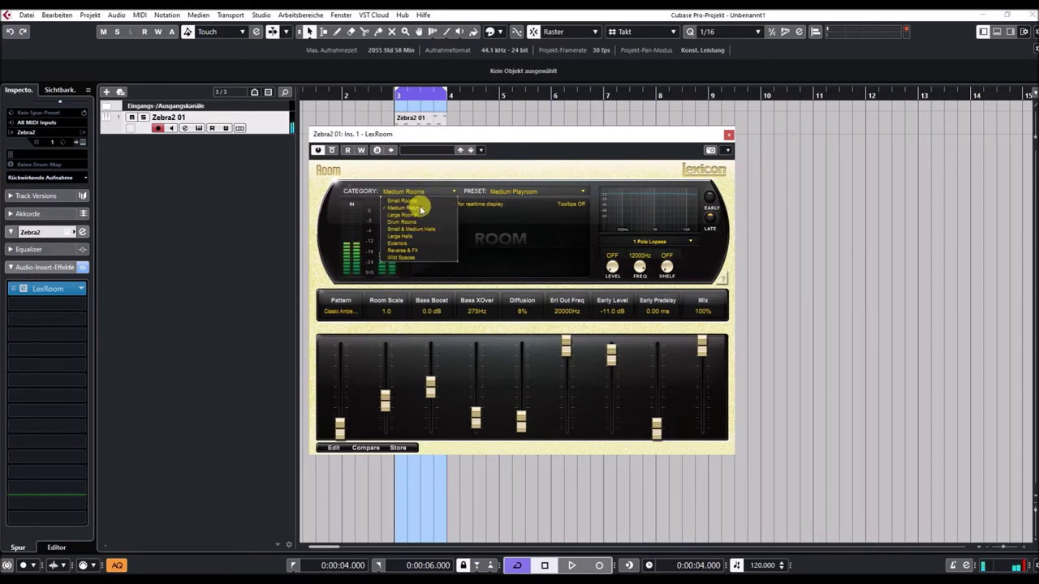
click(508, 171)
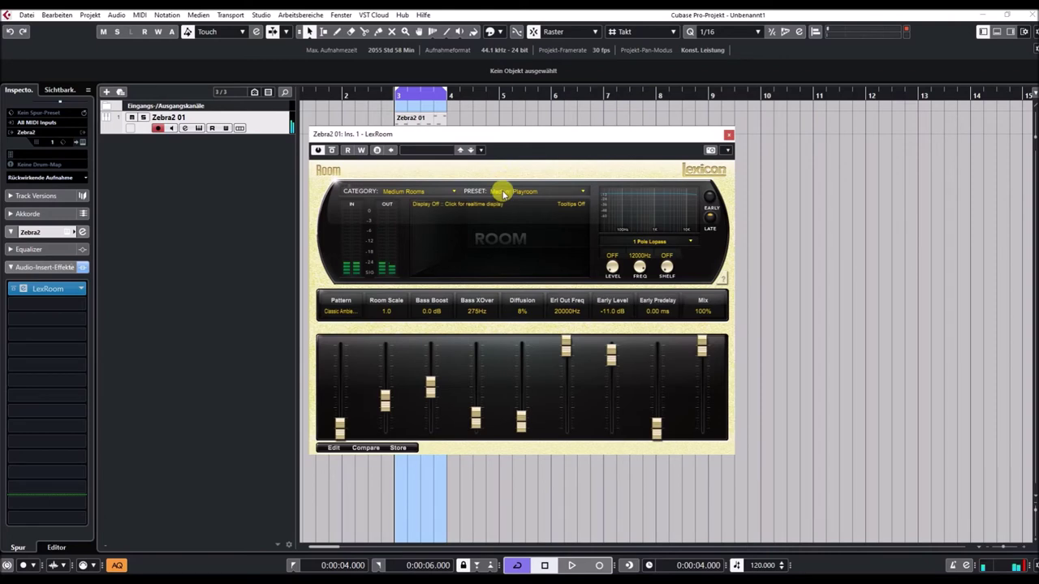
- Audition the Medium Tight Room 6 and Medium Tight Room 7 presets
click(504, 193)
click(513, 268)
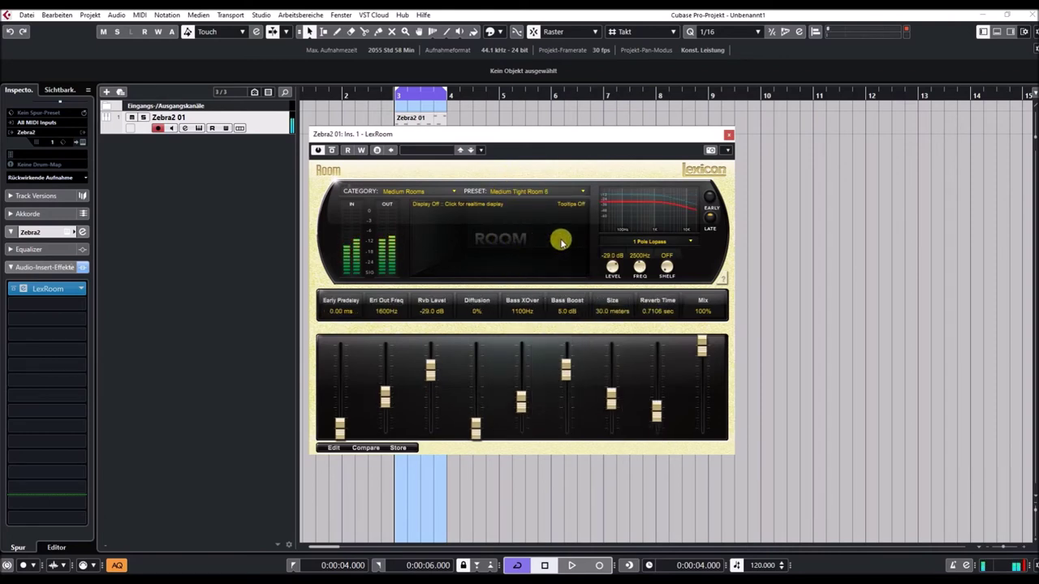
click(544, 196)
click(528, 276)
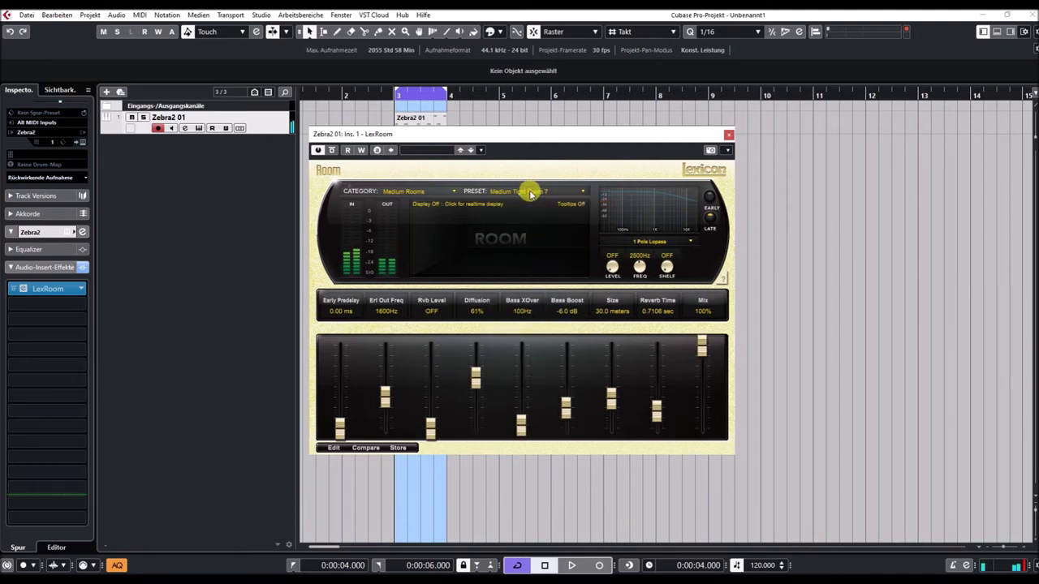
- Audition the Medium Live Room 1 and Medium Live Room 7 presets
click(531, 193)
click(516, 293)
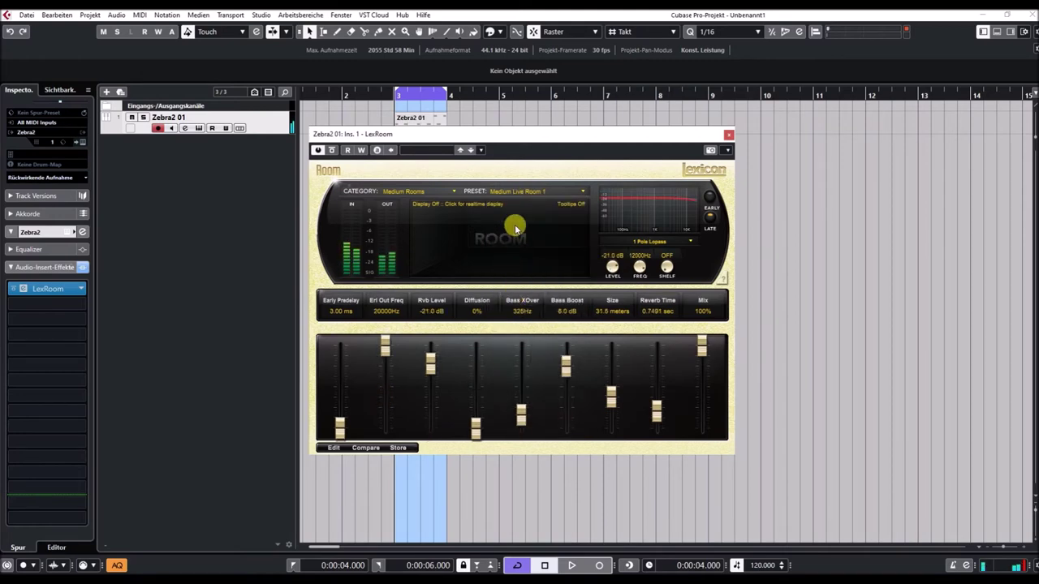
click(520, 193)
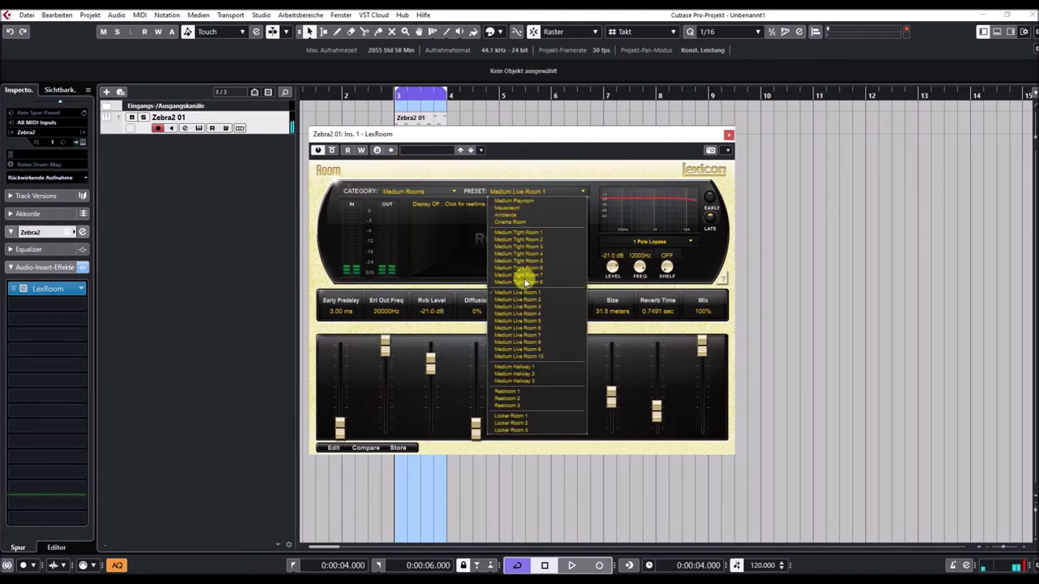
click(517, 338)
- Load the Medium Live Room 9 preset and set its reverb level to -7.5 dB and filter frequency to 40 Hz
click(514, 193)
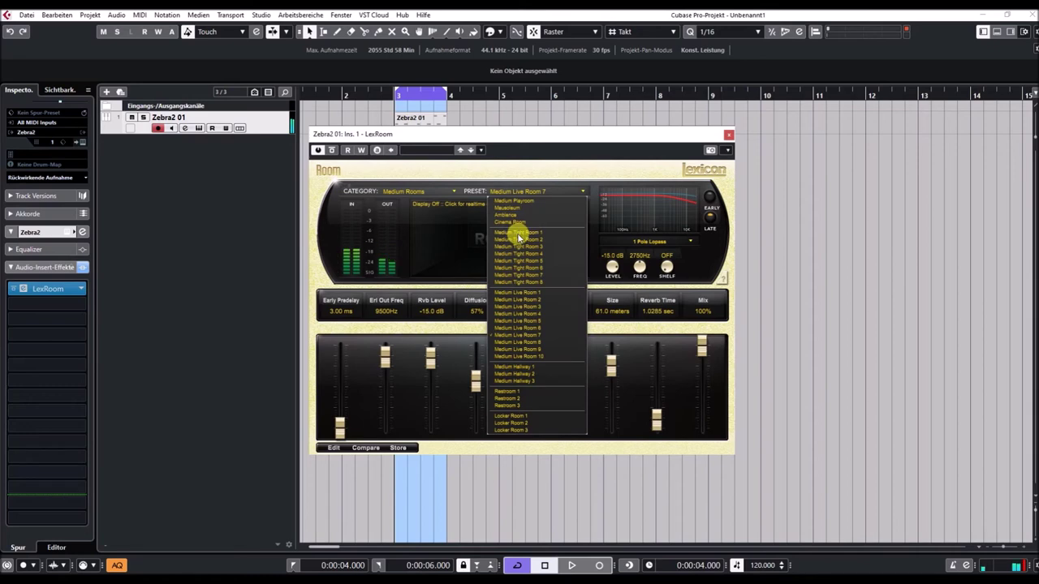
click(515, 349)
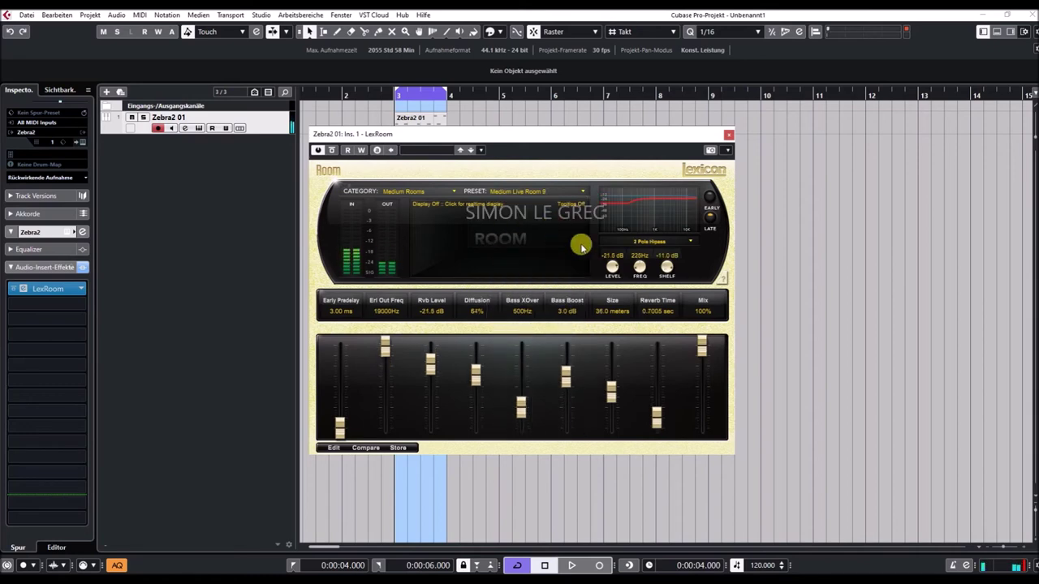
drag(612, 267, 645, 286)
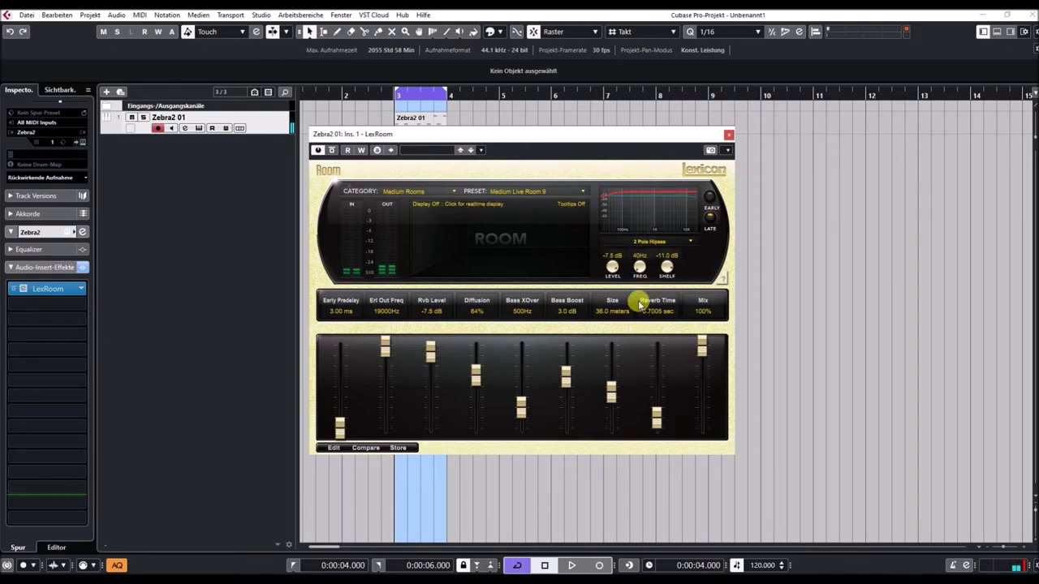
- Cycle the realtime display through the Multiband, Frequency, Impulse and Off modes and return it to Multiband
click(514, 254)
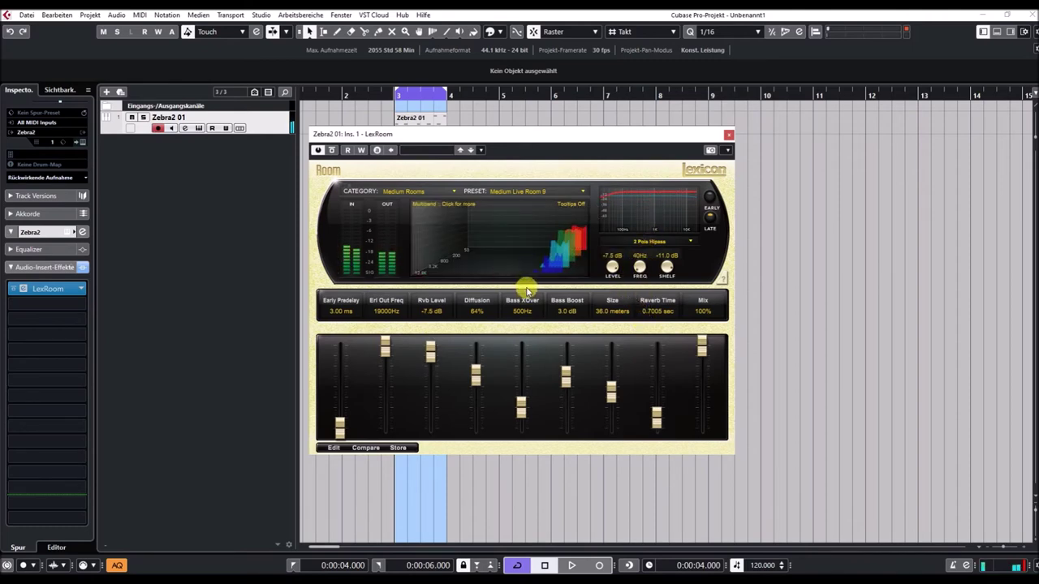
click(487, 241)
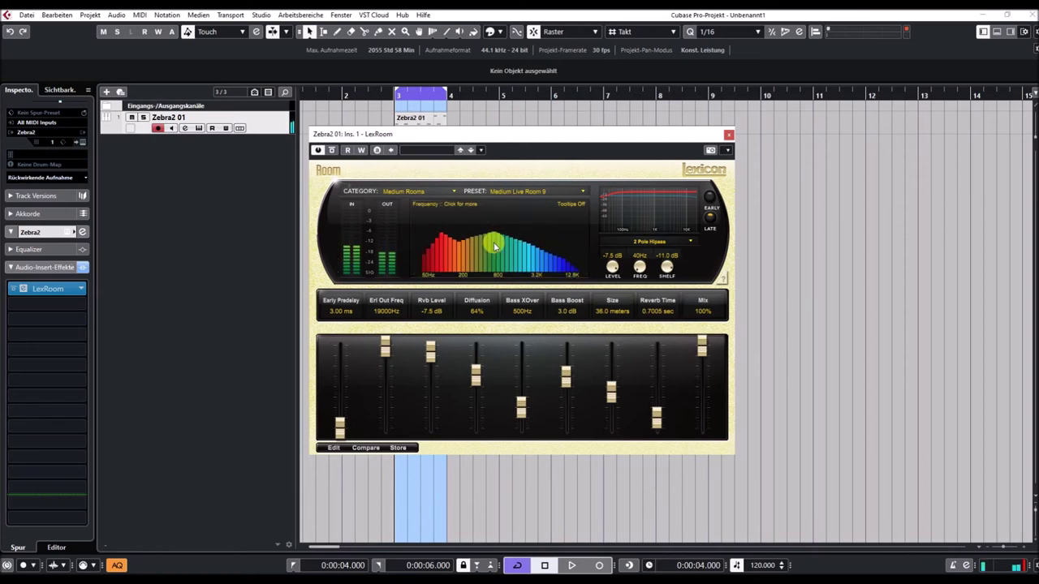
click(560, 215)
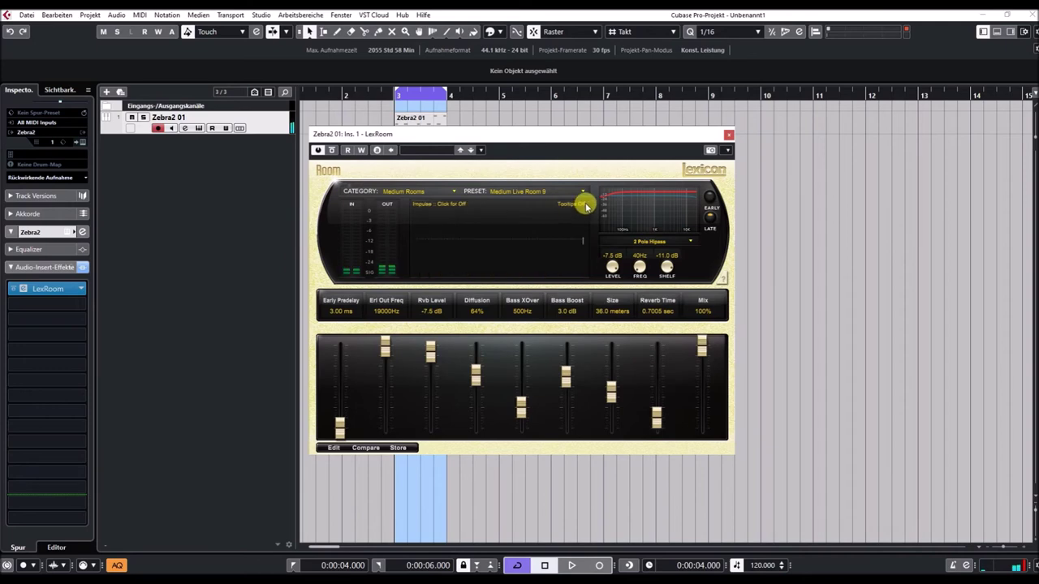
click(577, 204)
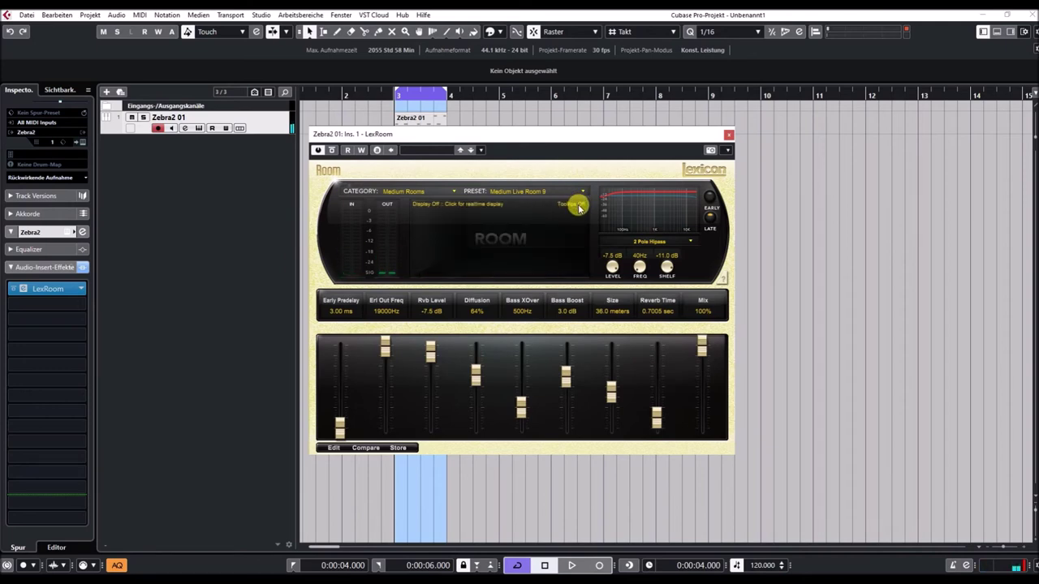
click(433, 207)
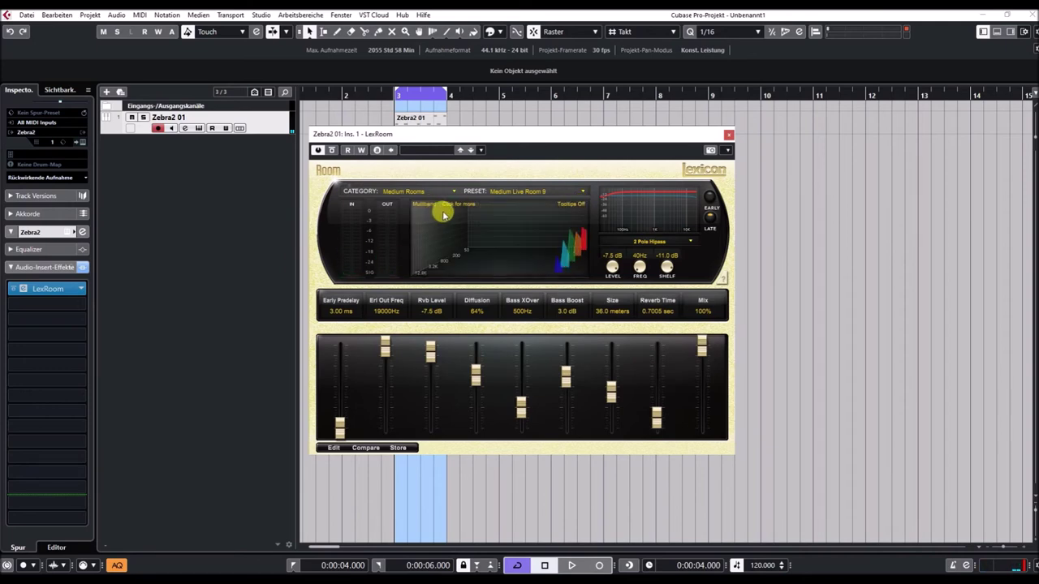
- Audition the Restroom 1 and Locker Room 2 presets and lower the Mix to 0%
click(501, 192)
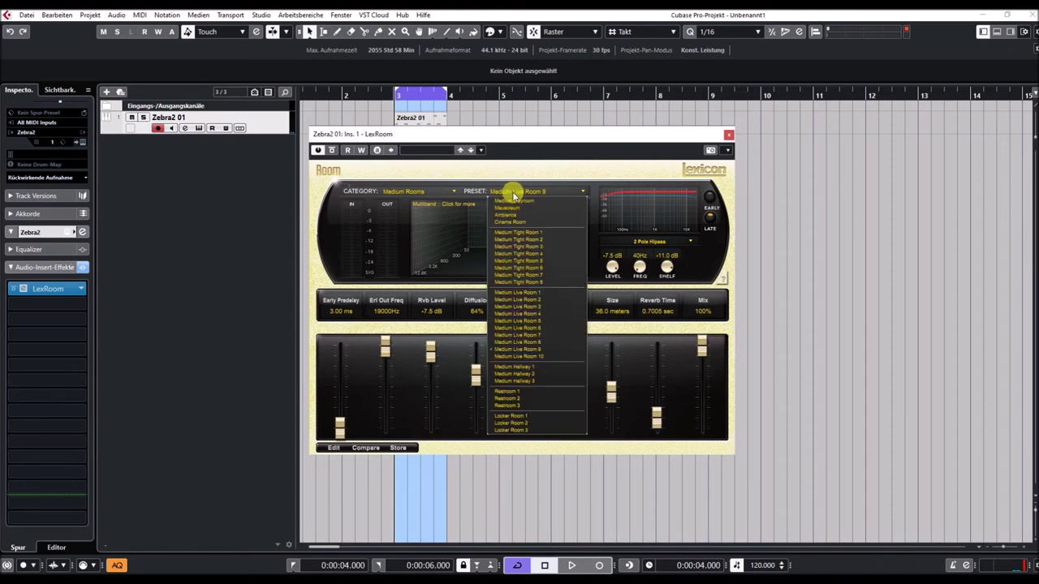
click(509, 393)
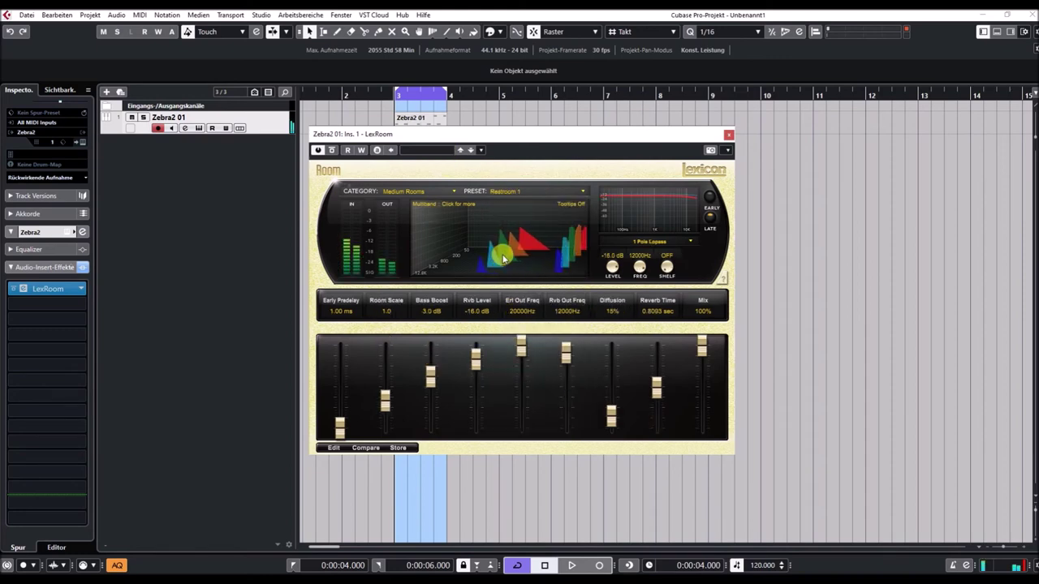
click(499, 193)
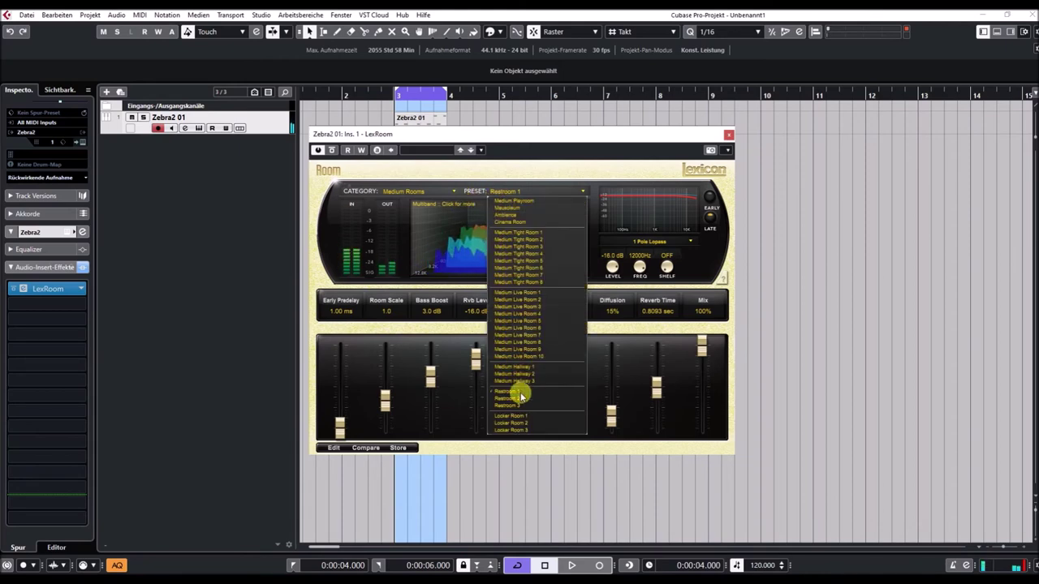
click(510, 423)
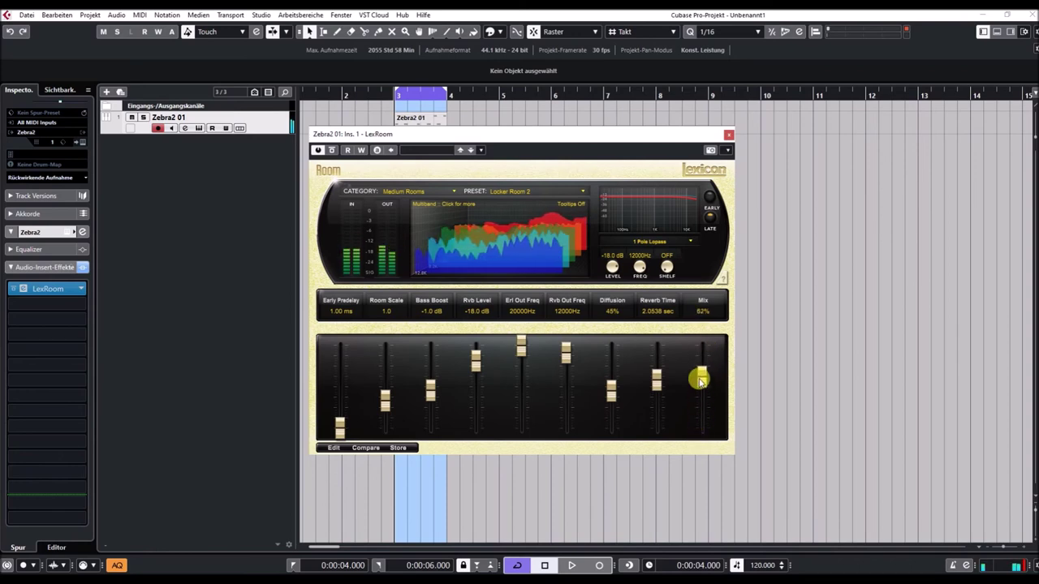
drag(699, 357, 702, 427)
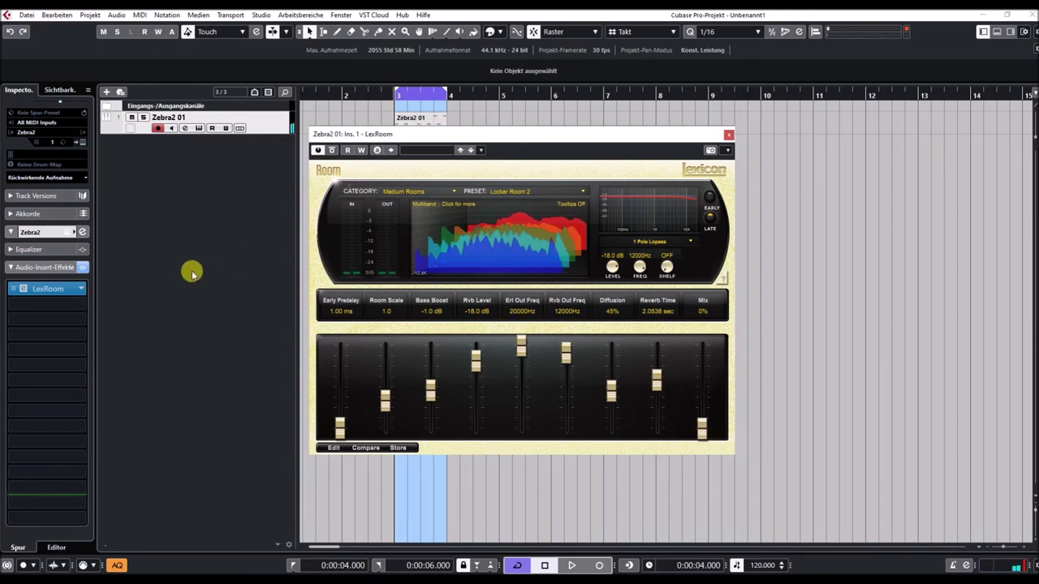
- Switch the LexRoom category to Exteriors and raise the Mix to 57% for the Exterior Playroom preset
click(404, 193)
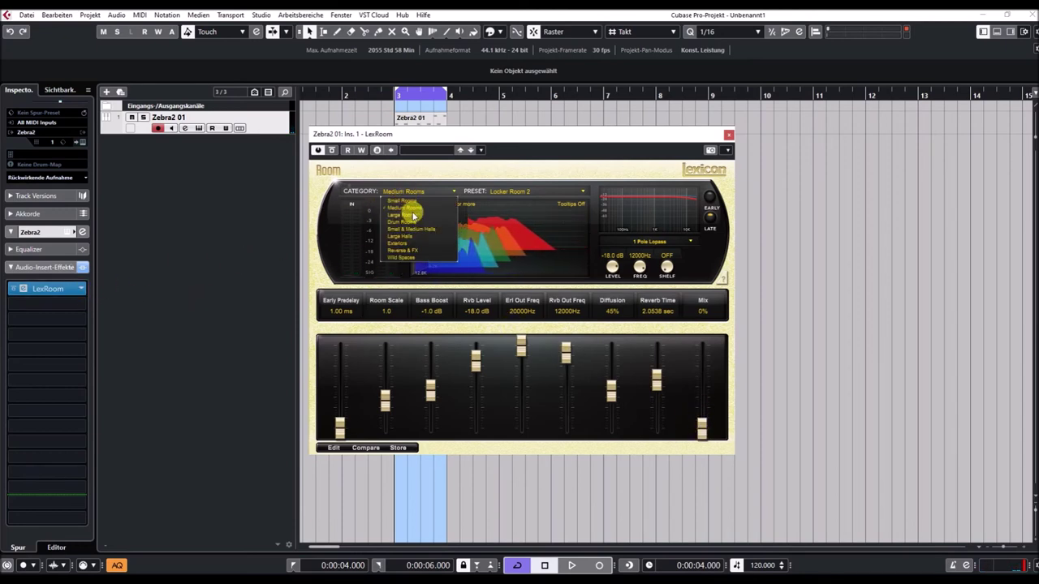
click(404, 248)
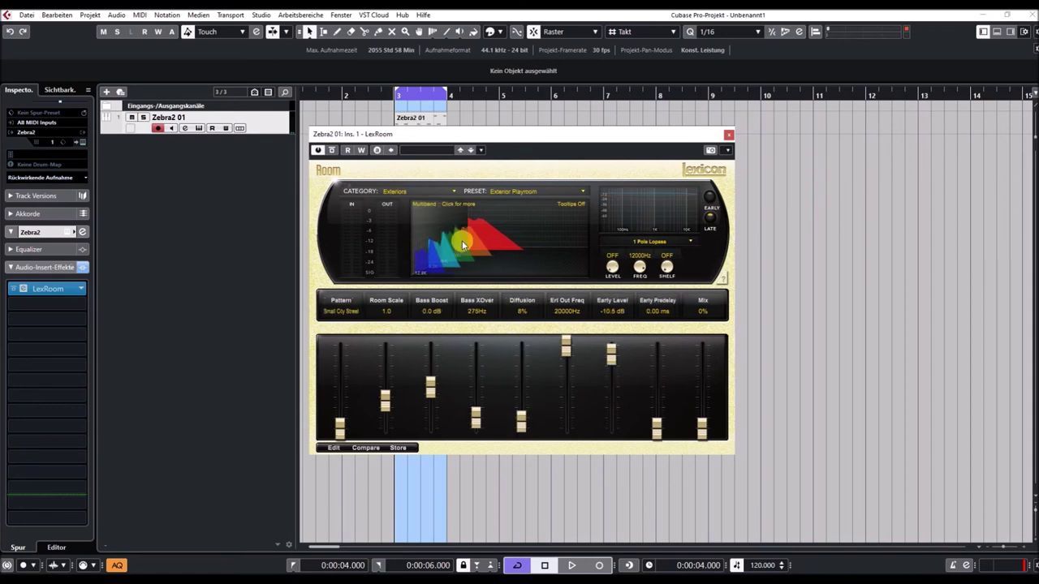
drag(702, 429, 699, 385)
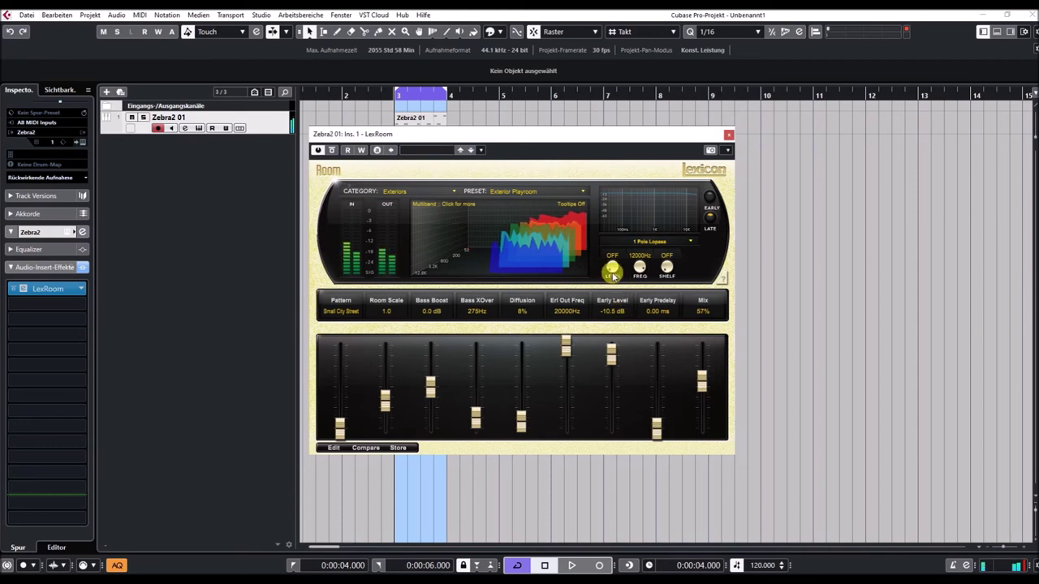
- Audition the City Street preset and lower its Mix to 0%
click(515, 192)
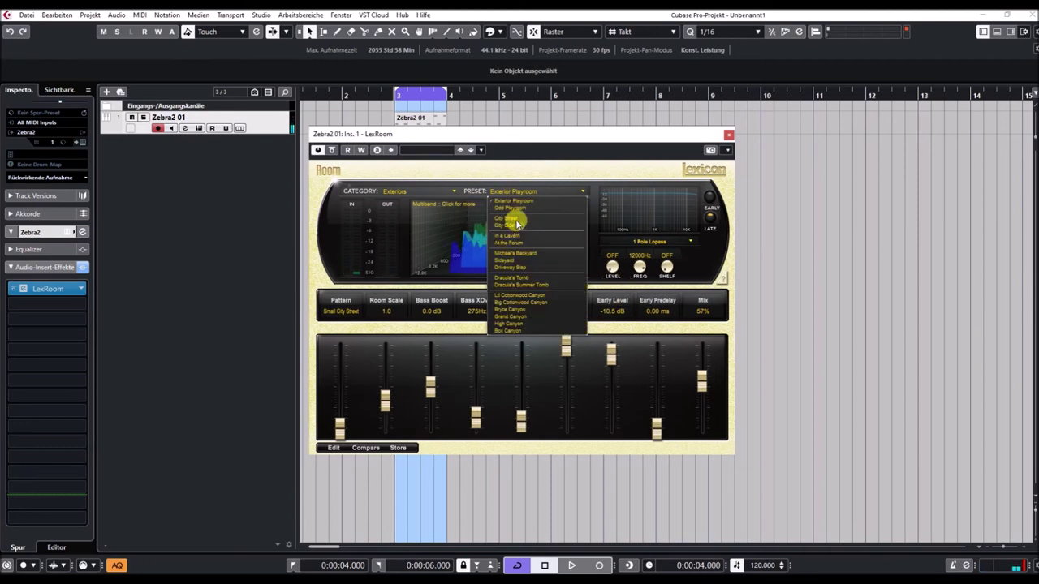
click(515, 219)
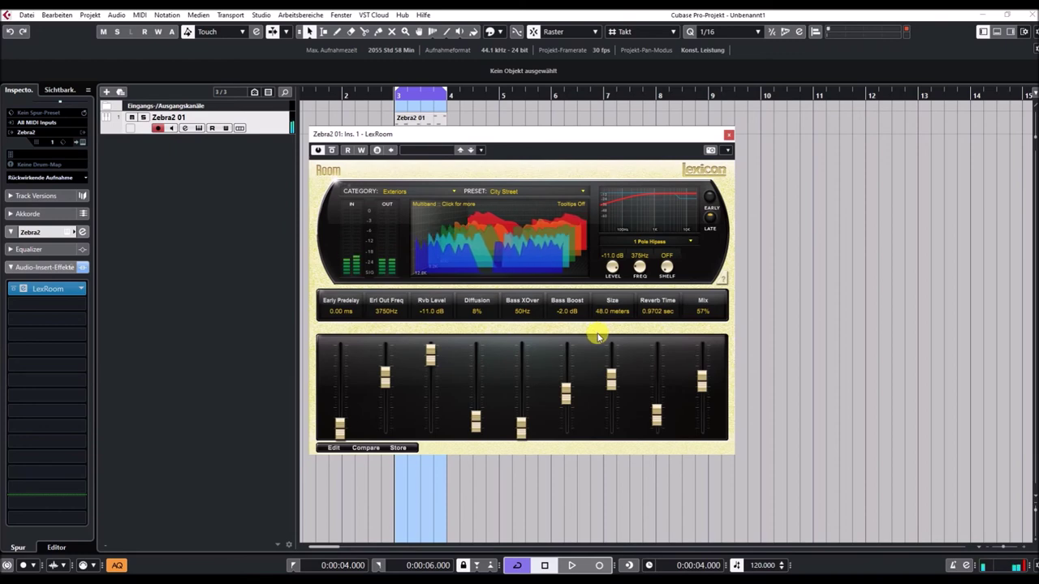
drag(702, 377, 705, 450)
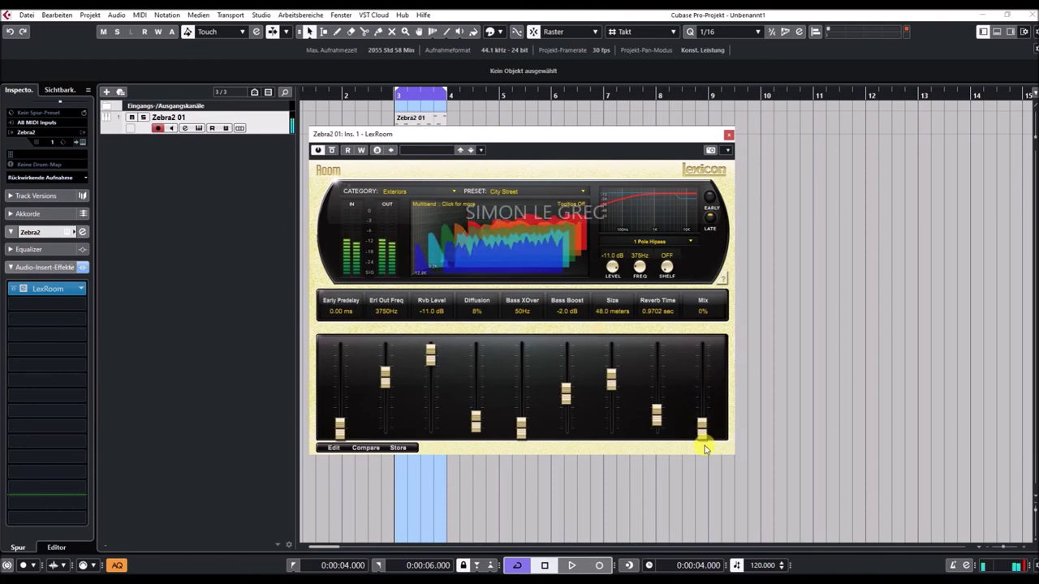
- Replace the LexRoom insert on the Zebra2 track with LexVintagePlate
click(728, 134)
click(78, 289)
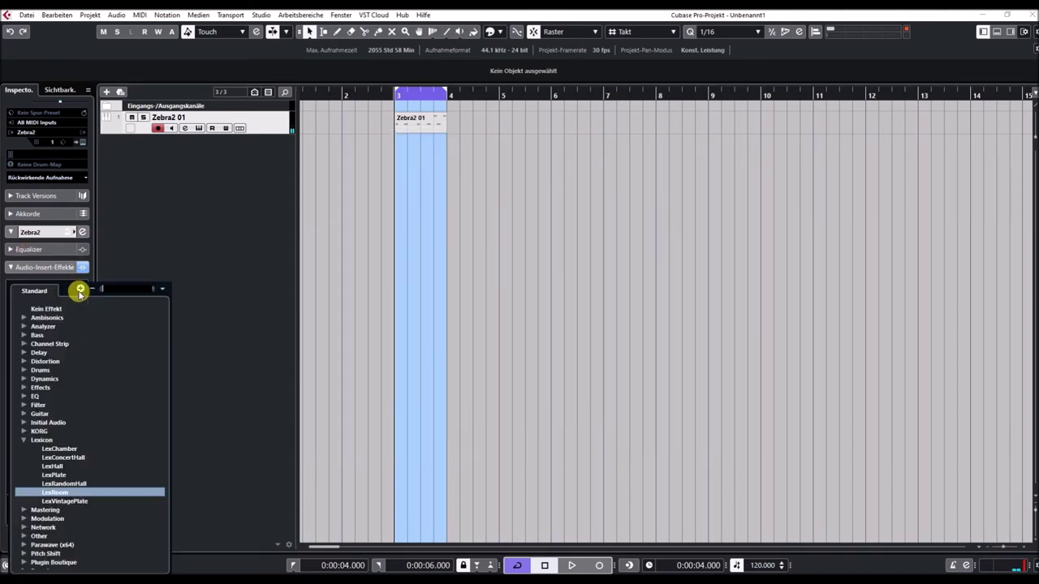
click(65, 501)
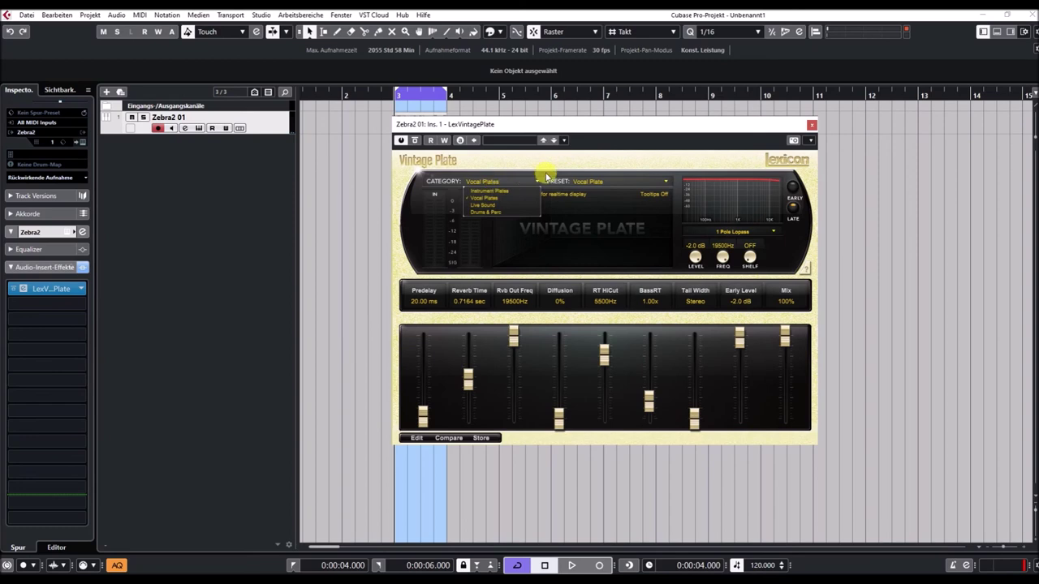
- Load the Just Plate (Light) preset from the Instrument Plates category and lower the Mix to about 18%
click(487, 181)
click(505, 194)
click(589, 181)
click(601, 204)
drag(784, 336, 788, 359)
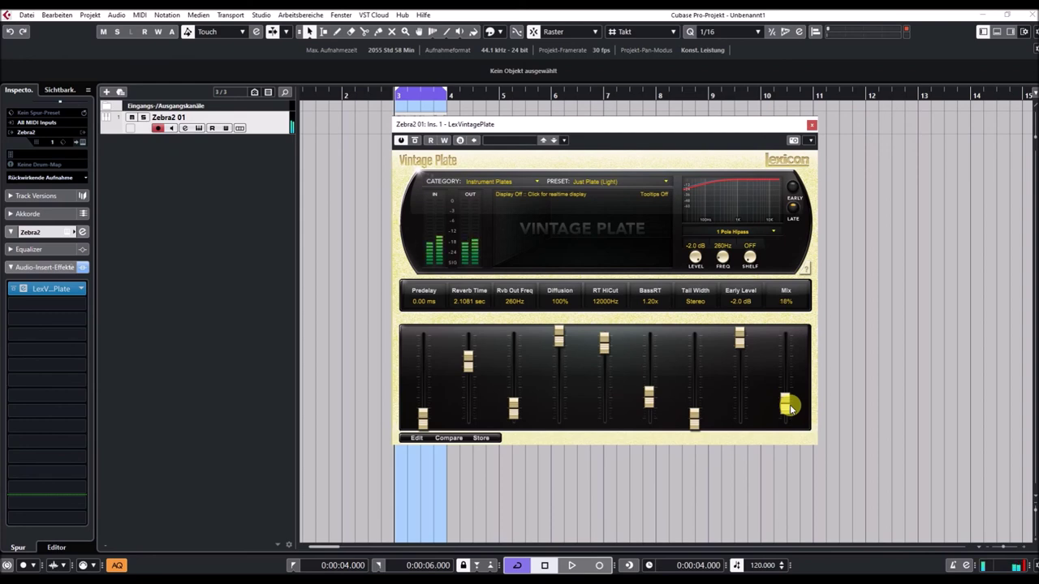
- Audition the Rich Plate (Notch) and Plate4Brass (Light) presets, lowering the latter's filter frequency to 40 Hz
click(594, 181)
click(604, 232)
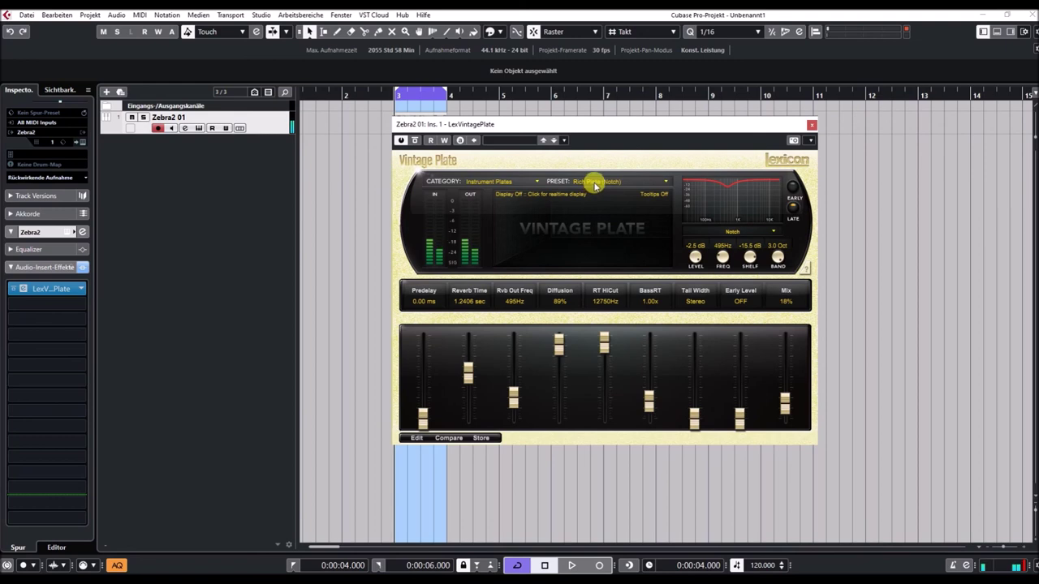
click(595, 183)
click(597, 246)
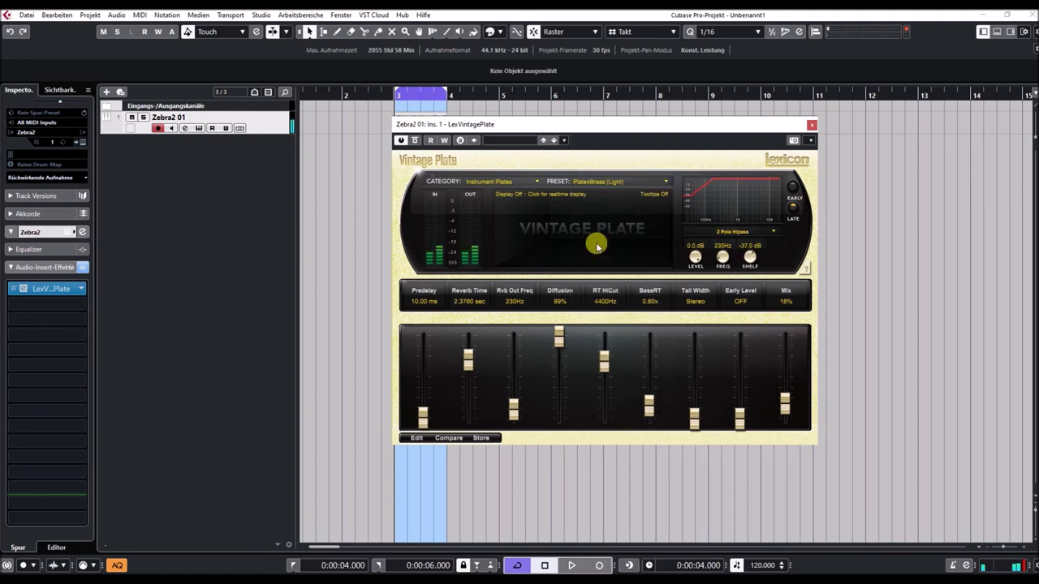
drag(723, 257, 723, 318)
- Audition the Eko Plate (Light) preset, and load Floyd Wash (Light) with its Mix lowered to about 14%
click(591, 180)
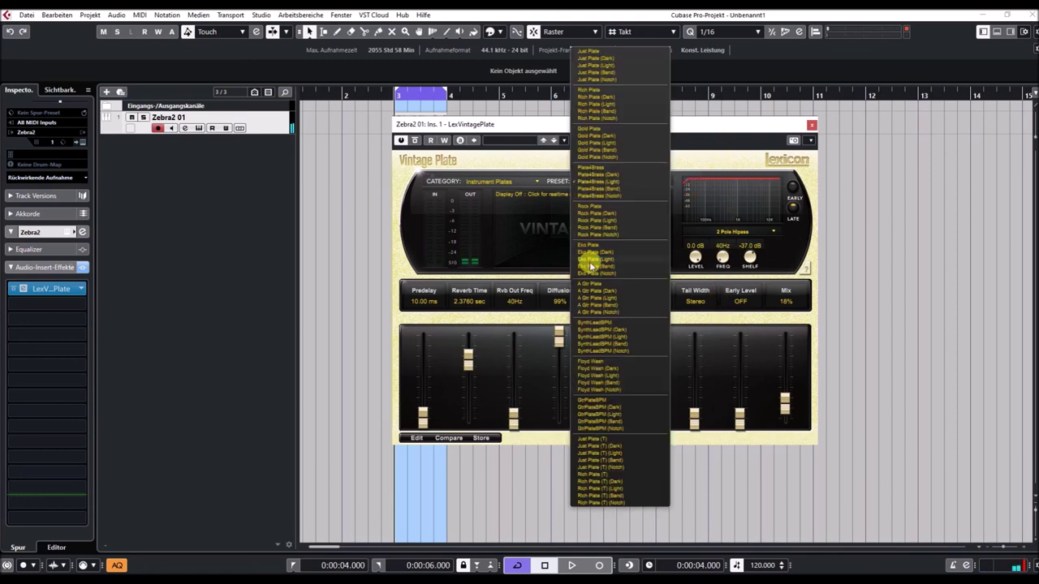
click(590, 263)
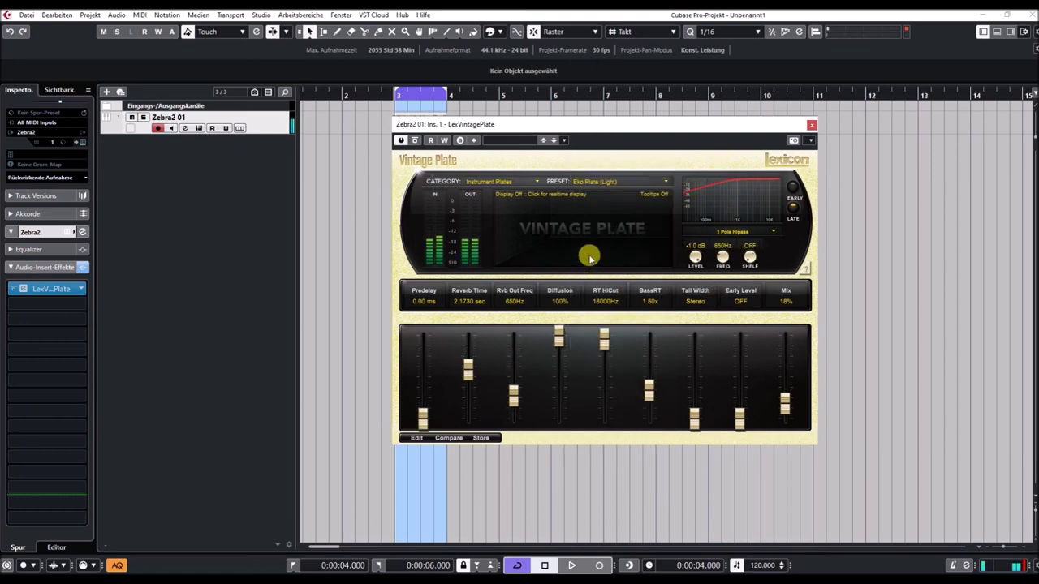
click(592, 182)
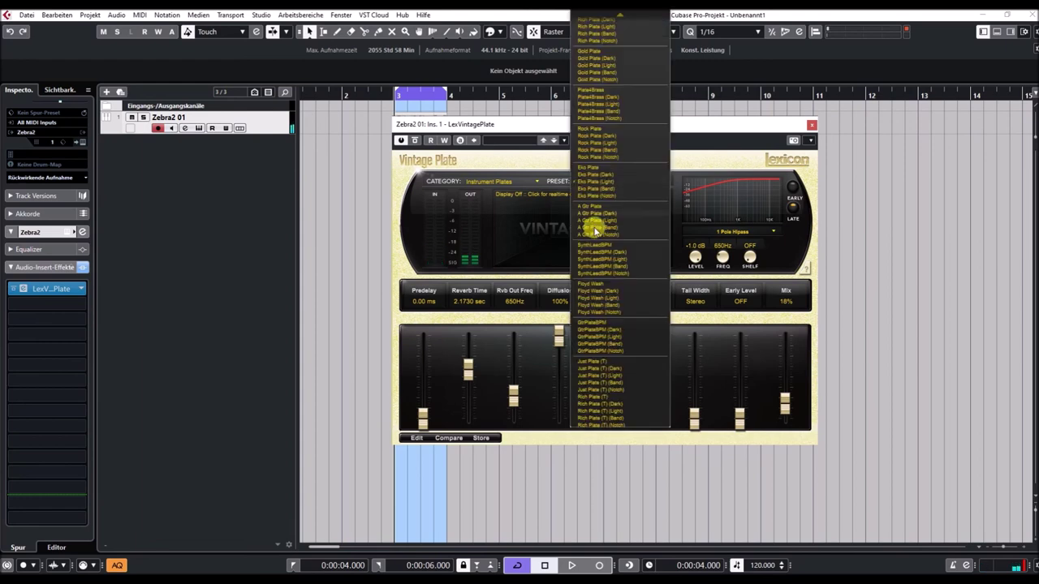
click(598, 299)
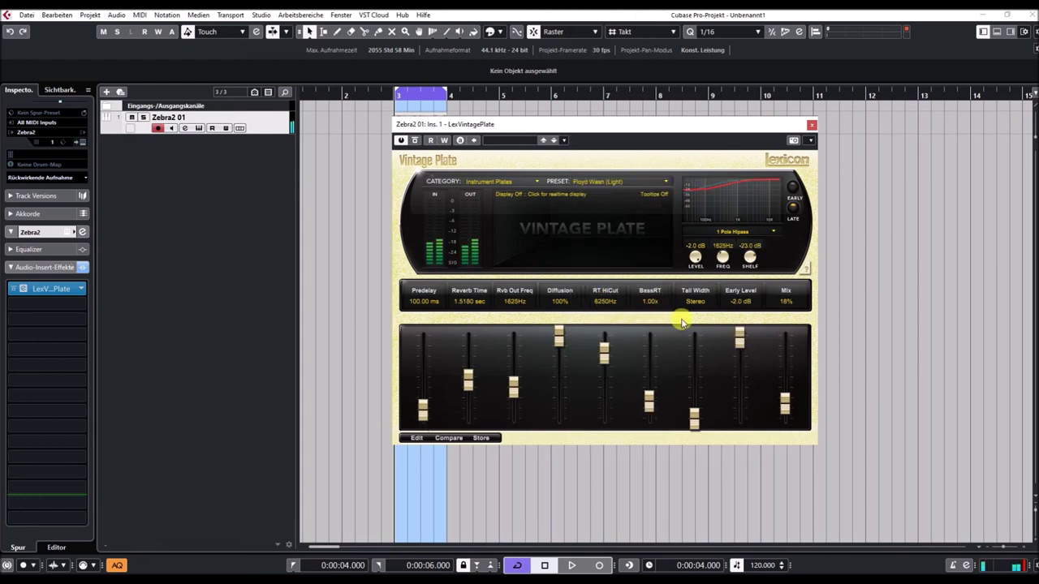
mouse_move(785, 400)
mouse_down()
mouse_move(786, 345)
mouse_move(784, 396)
mouse_up()
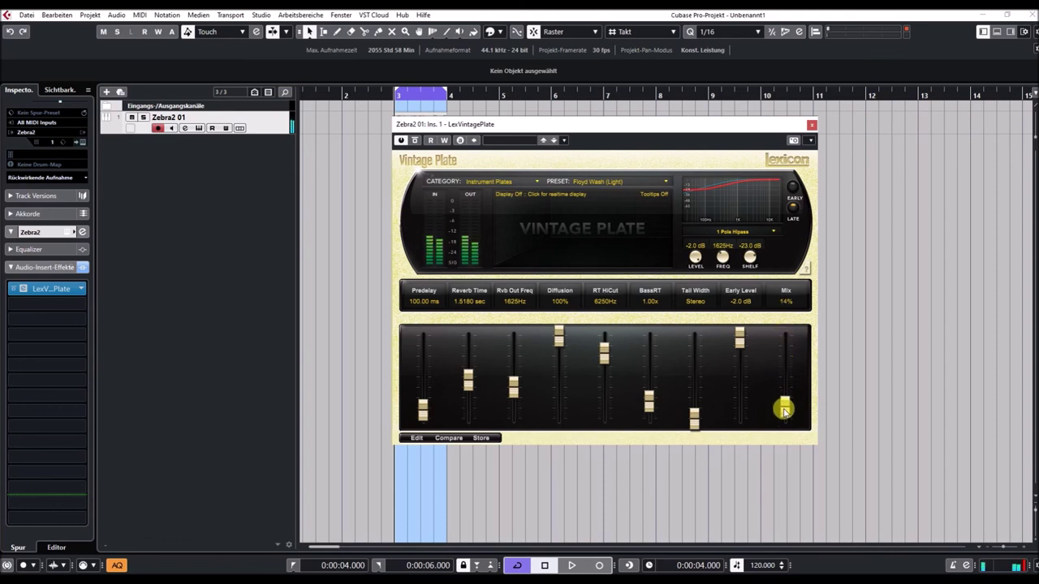